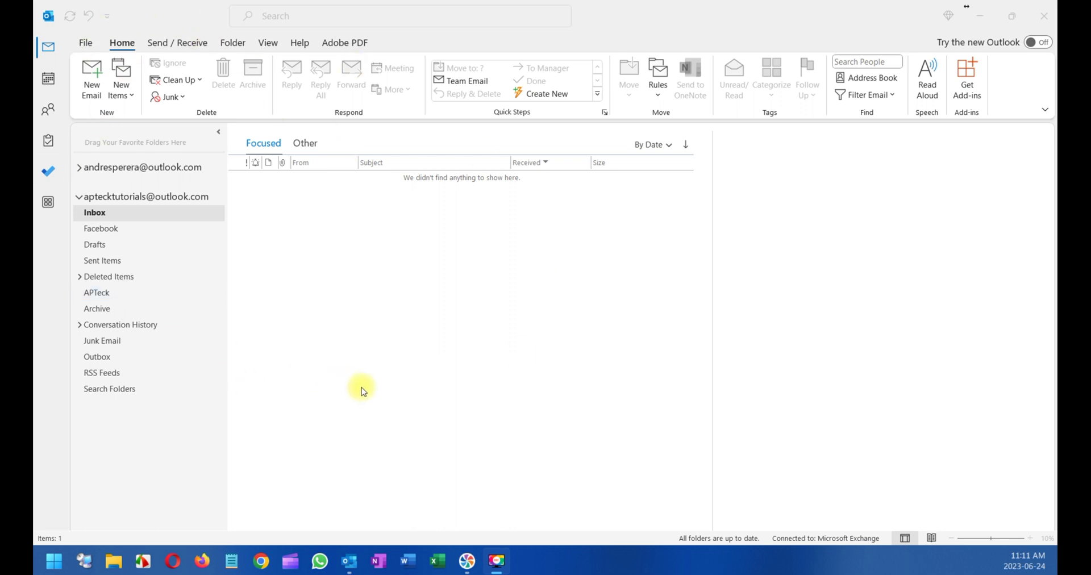
Bring the classic Outlook window forward and open its Account Information page.
click(89, 50)
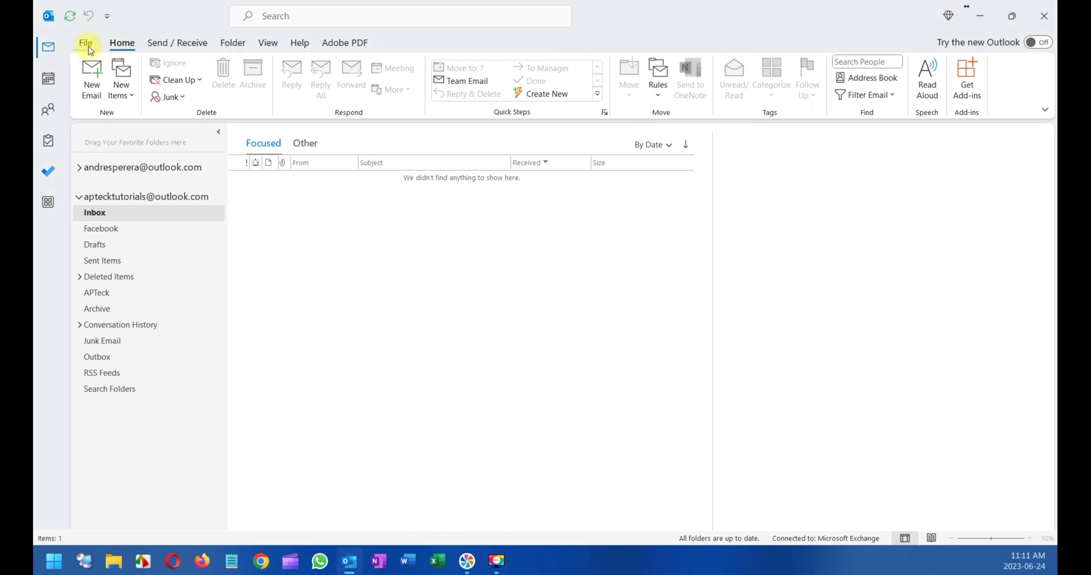
click(86, 43)
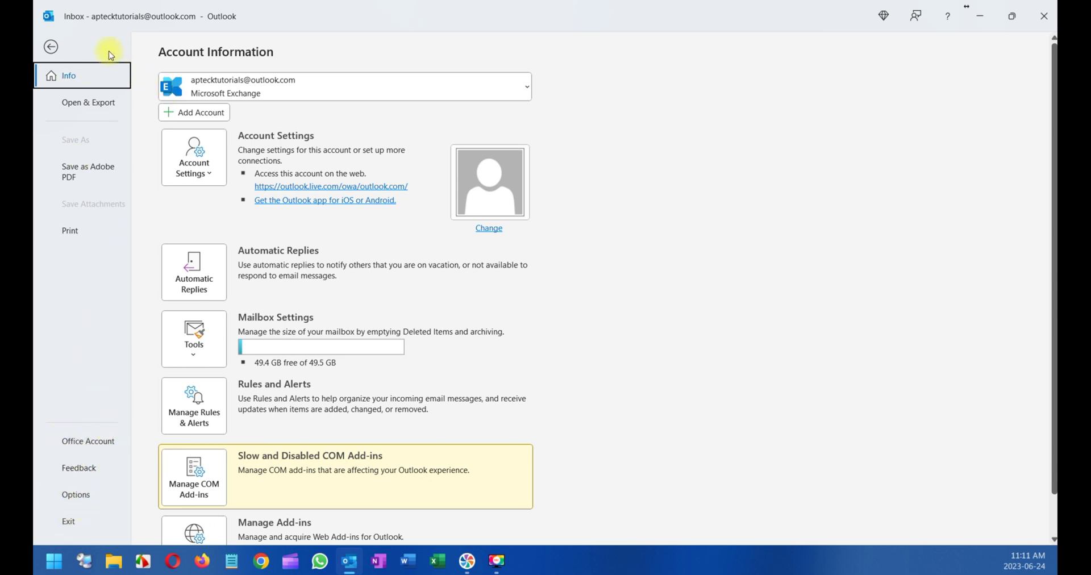
Return to the inbox and switch to the new Outlook preview, confirming the switch.
click(50, 48)
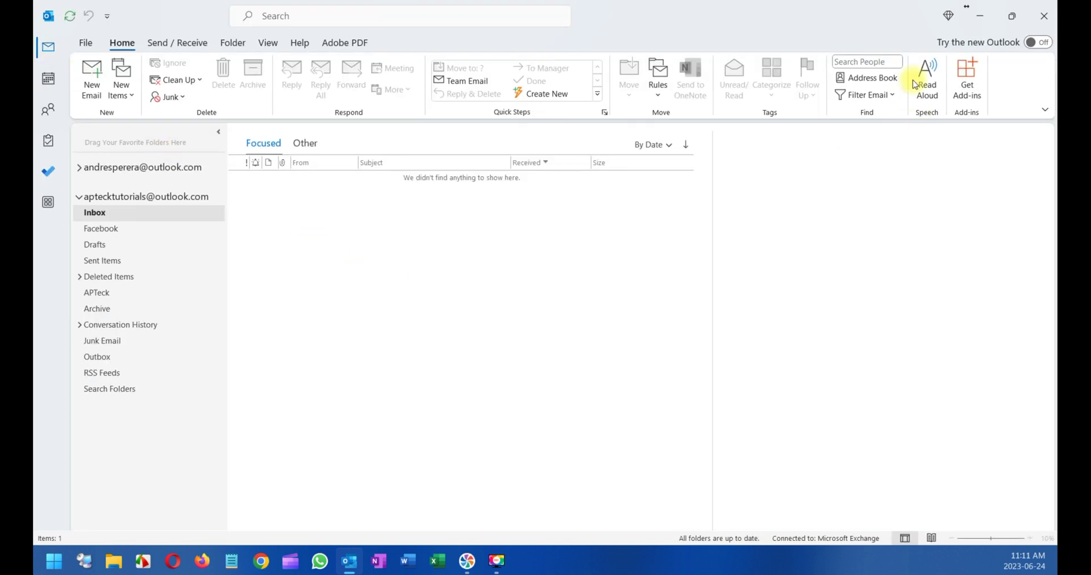
click(1047, 44)
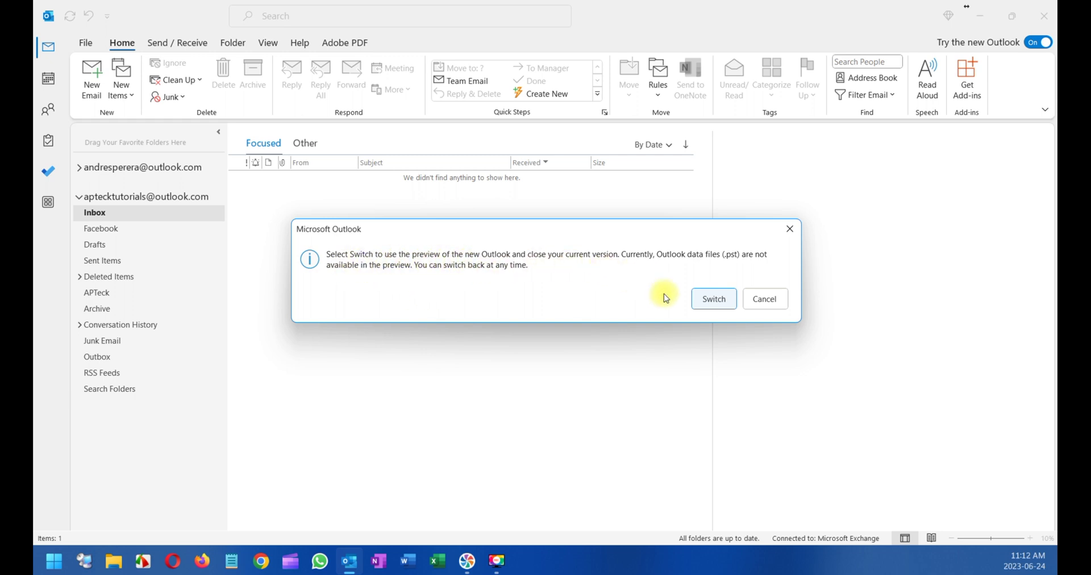
click(718, 299)
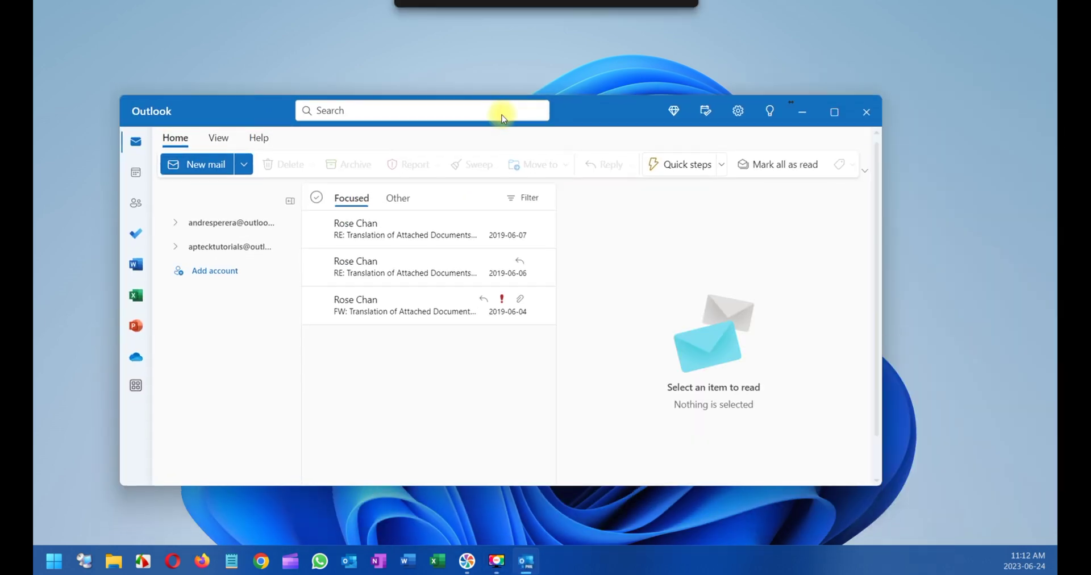
Maximize the new Outlook, expand the second account's folders, and show the View options.
click(836, 114)
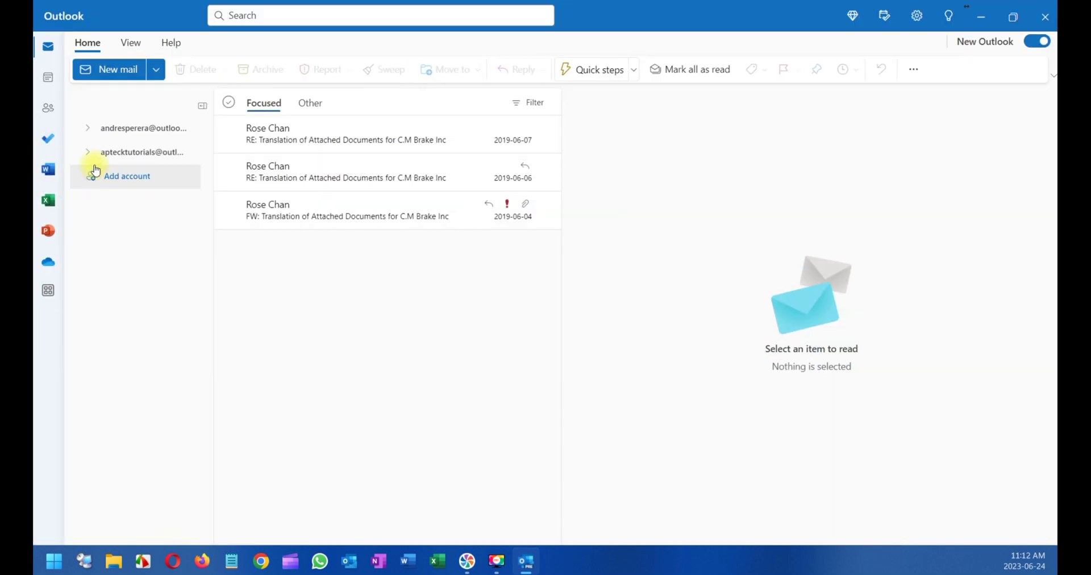
click(89, 154)
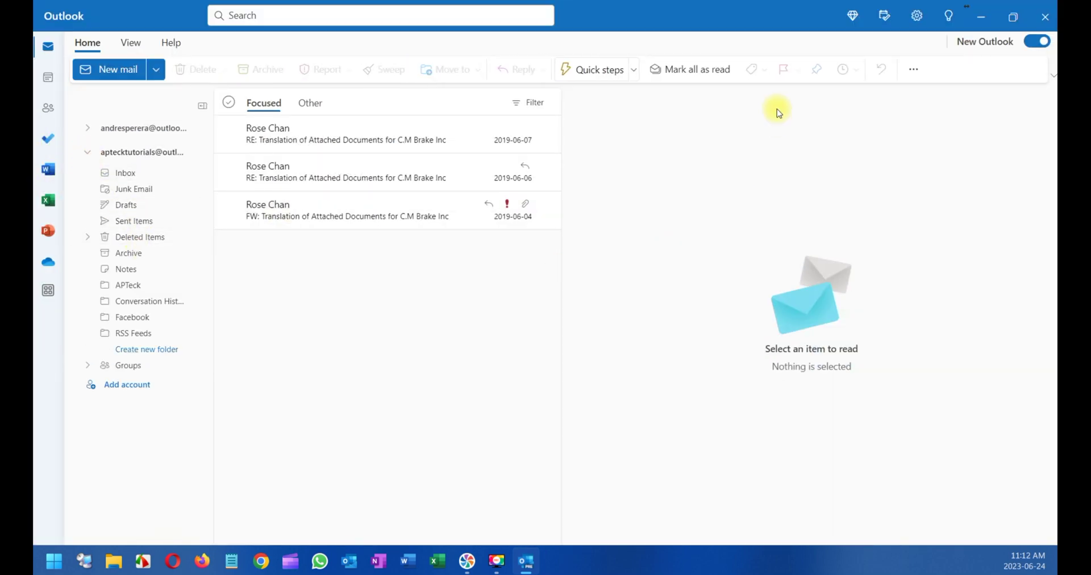
click(130, 43)
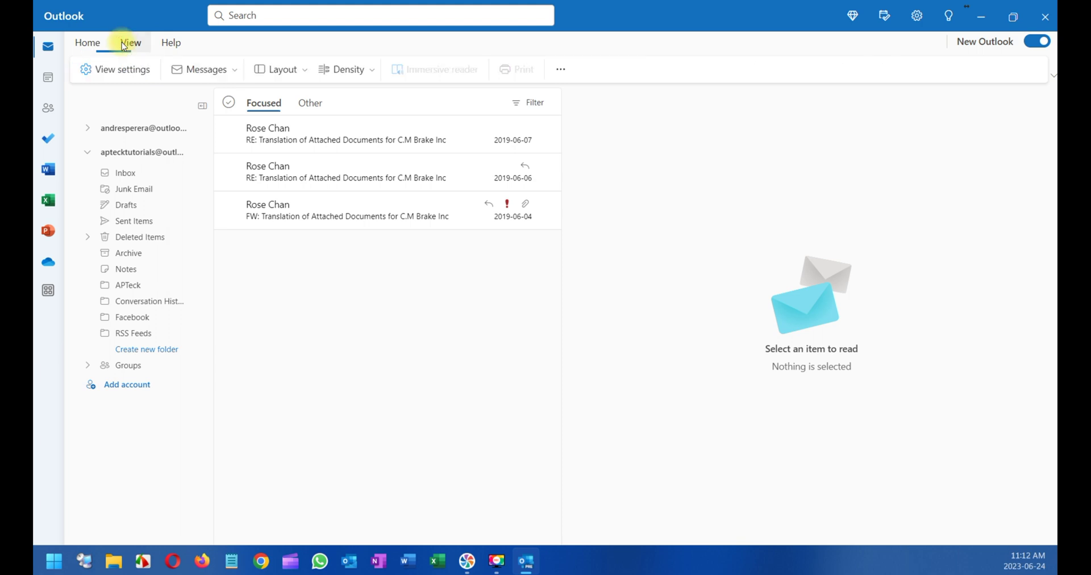
Open and close View settings, then open the Quick steps settings from Home.
click(135, 77)
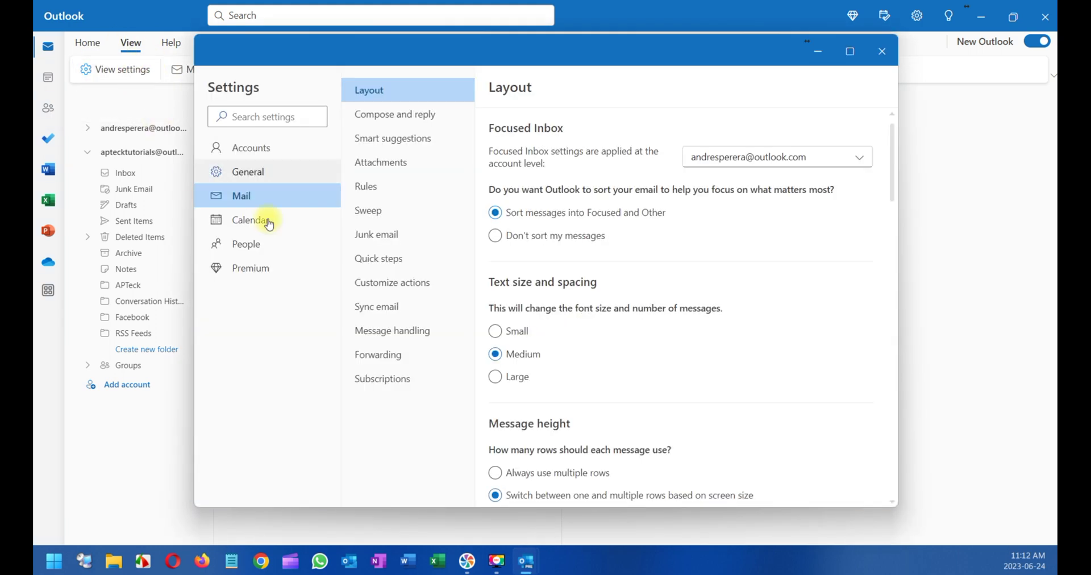
click(881, 52)
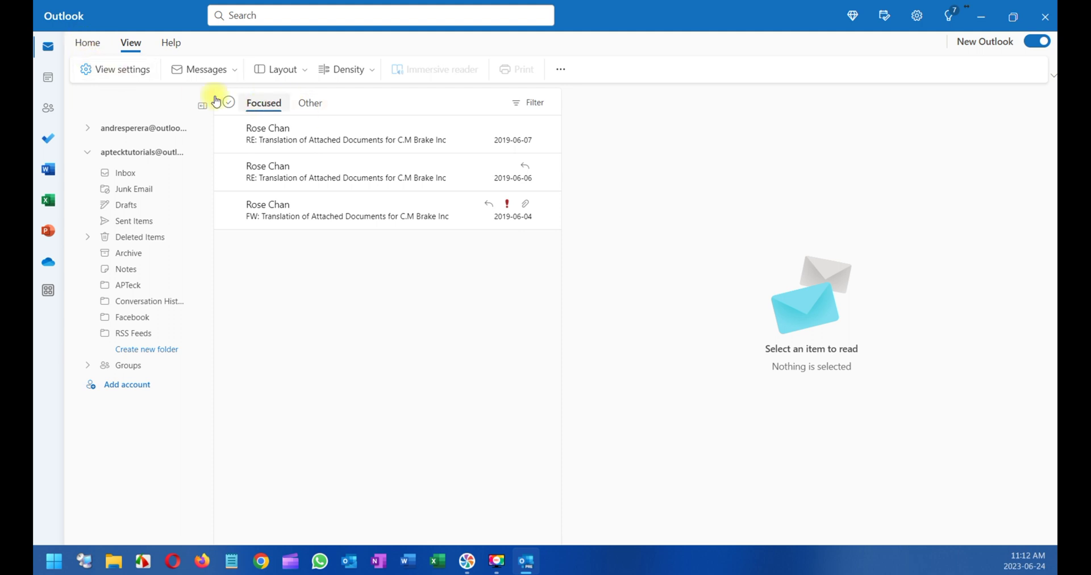
click(101, 45)
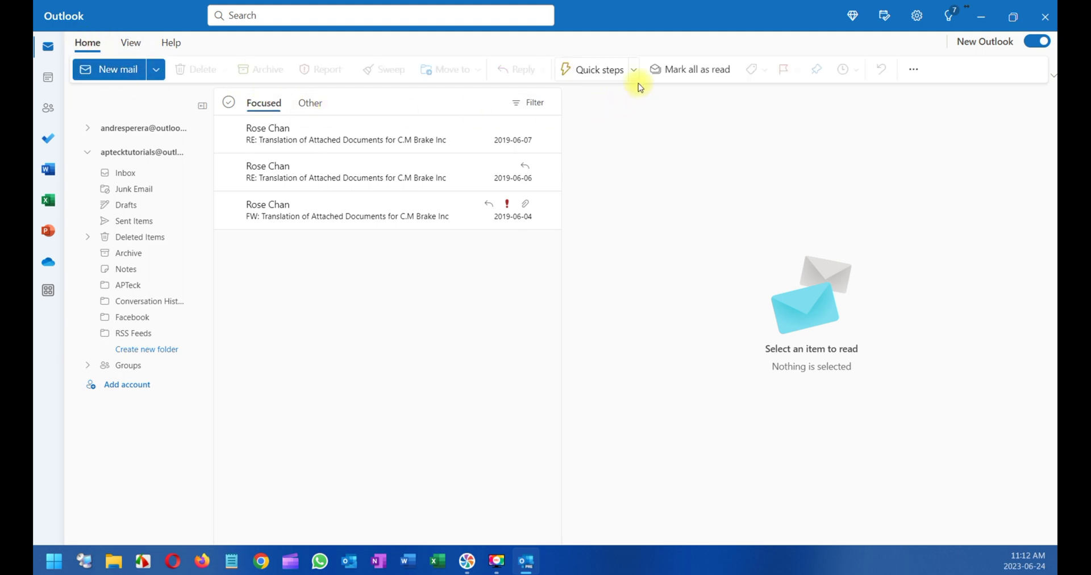
click(598, 71)
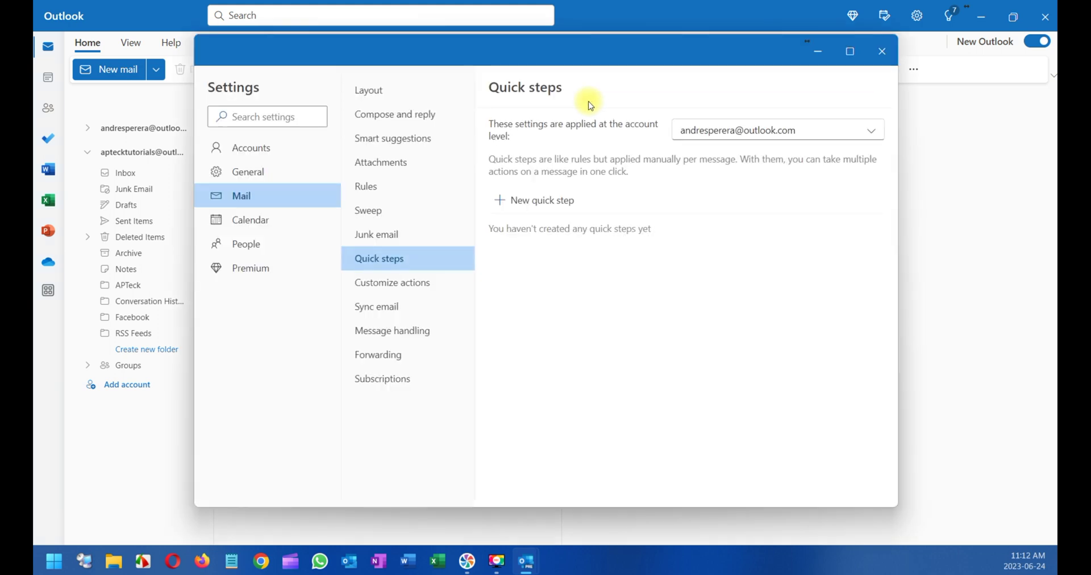
Browse the Accounts, General, Mail and Calendar pages in Settings.
click(272, 156)
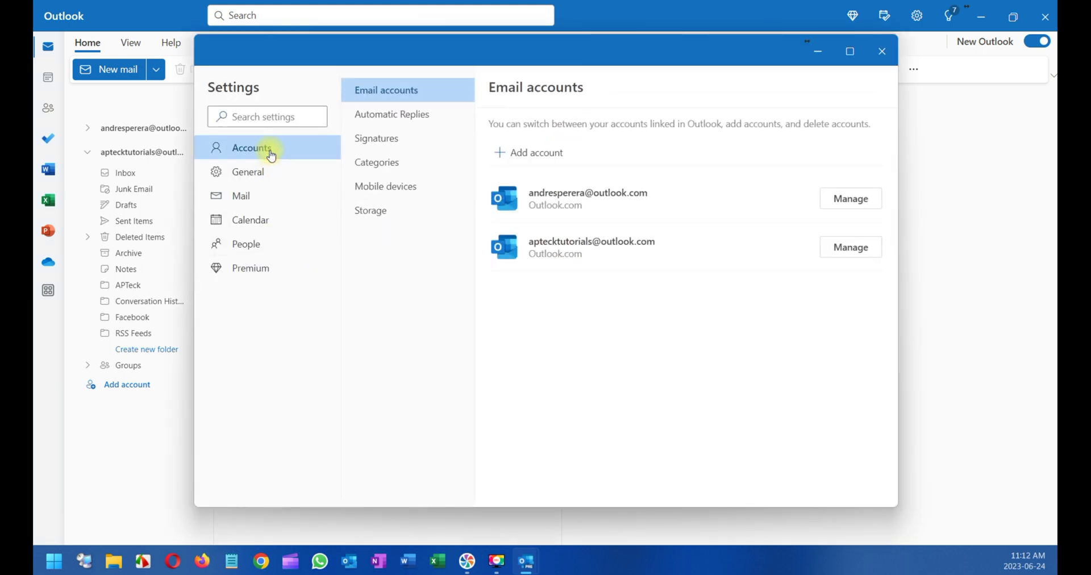
click(264, 170)
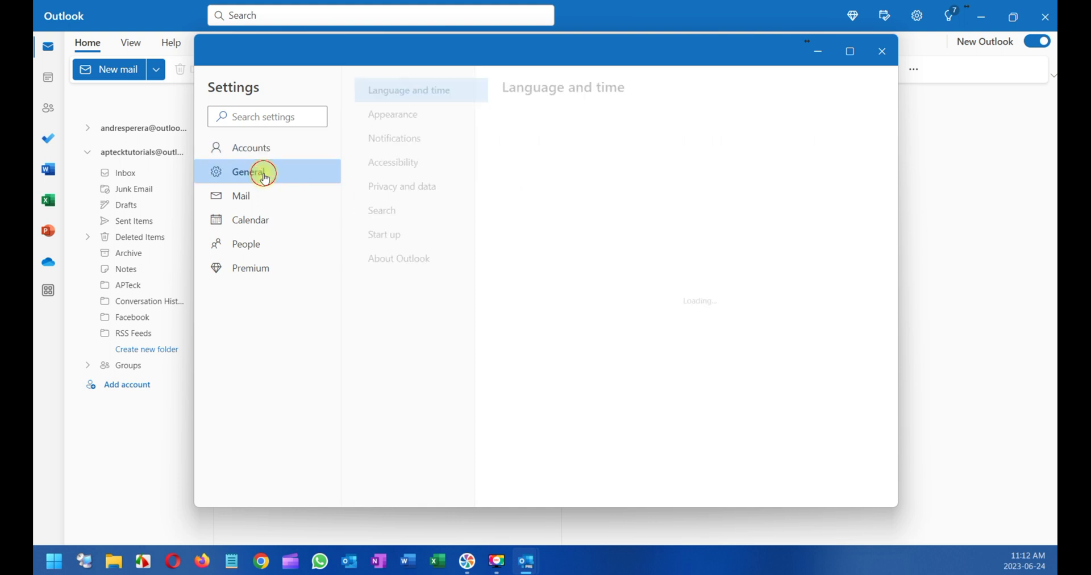
click(250, 196)
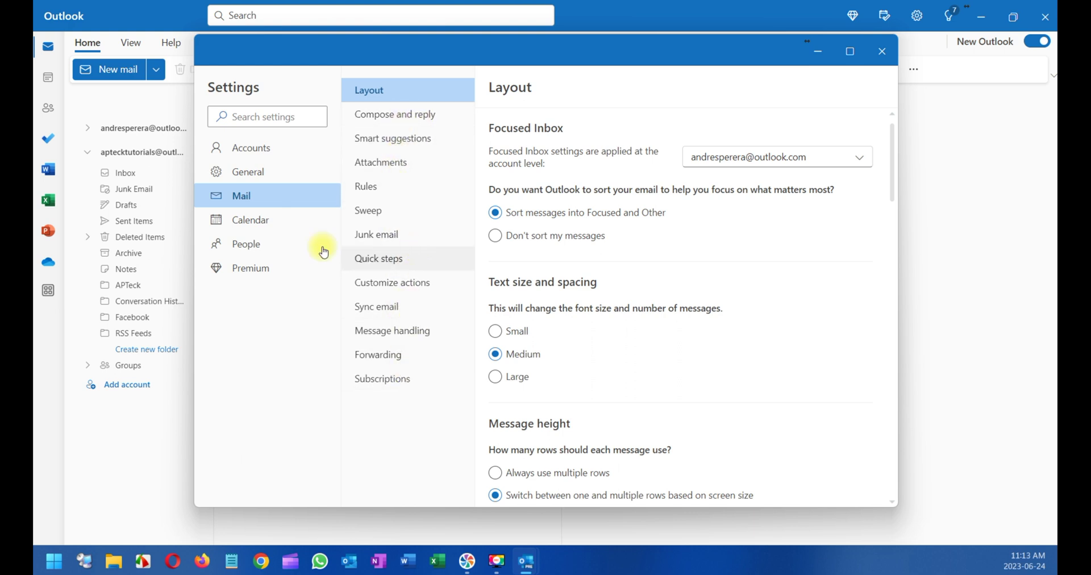
click(255, 227)
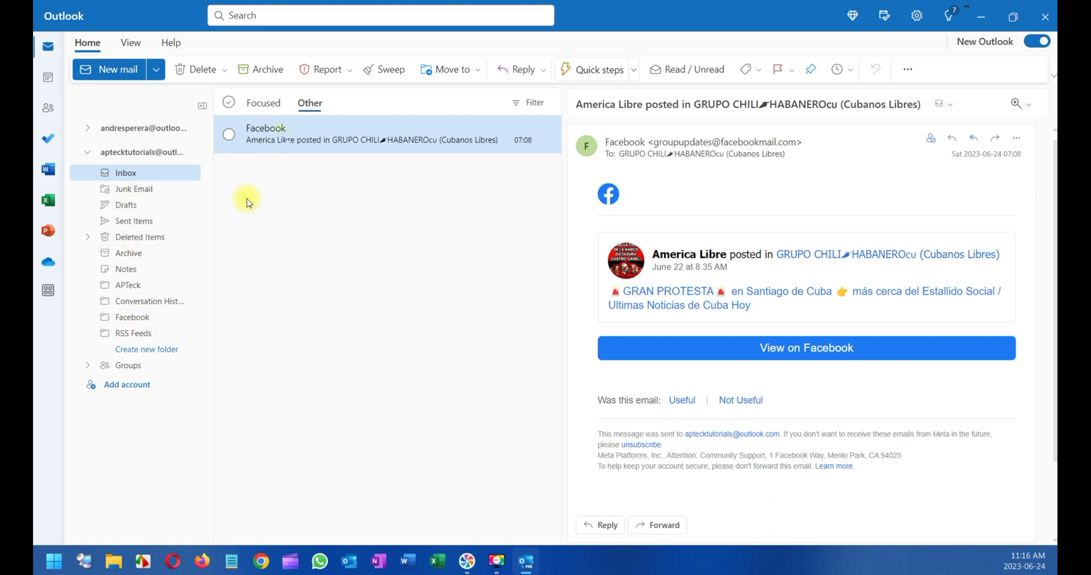
Delete the empty Facebook folder from the second account.
click(139, 318)
right_click(135, 320)
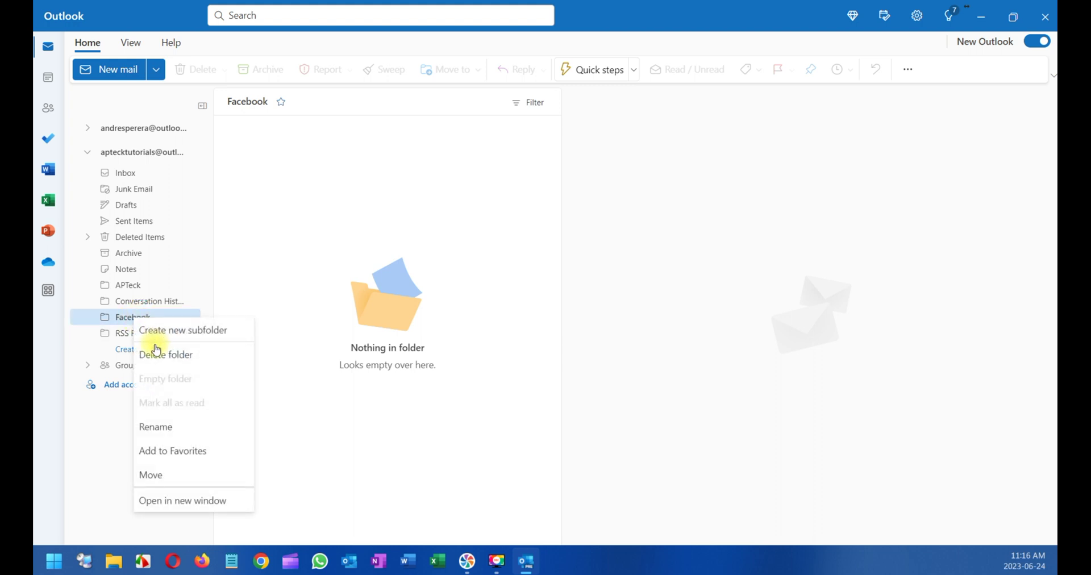
click(157, 354)
click(555, 307)
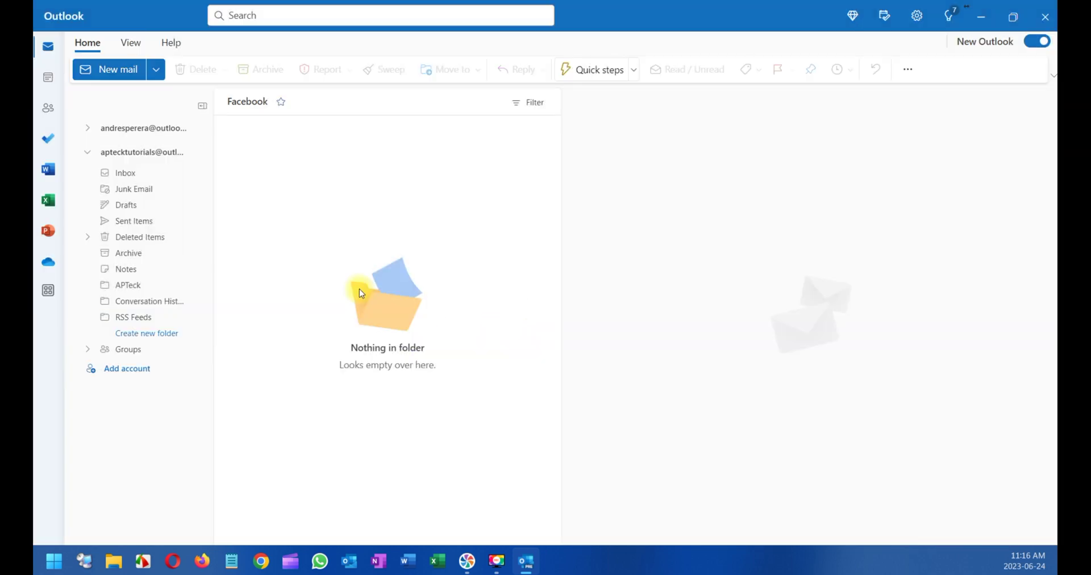
Return to the Inbox's Other tab and bring up the Facebook email's actions.
click(136, 176)
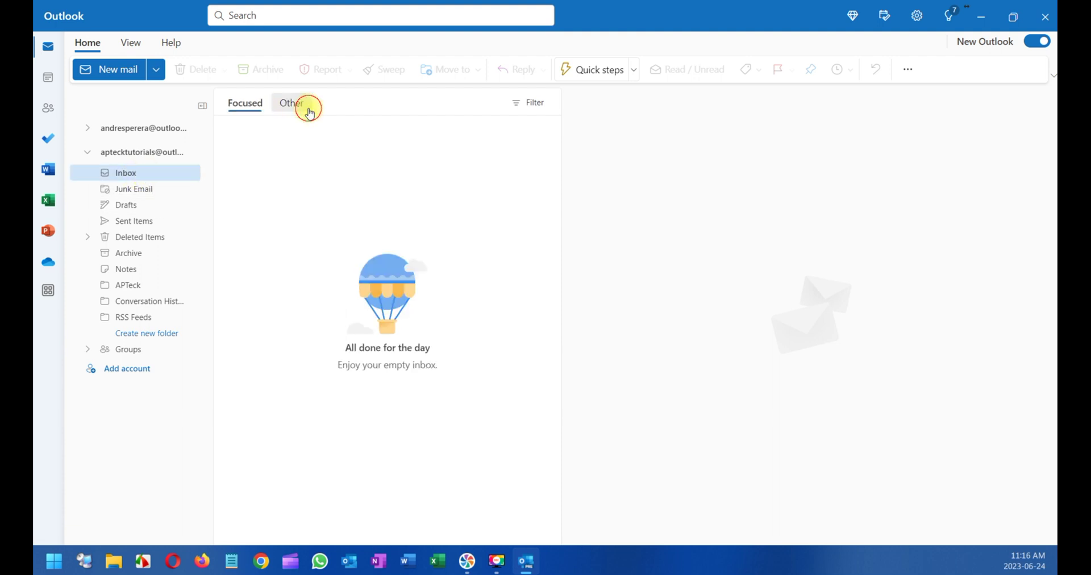
click(310, 114)
right_click(288, 139)
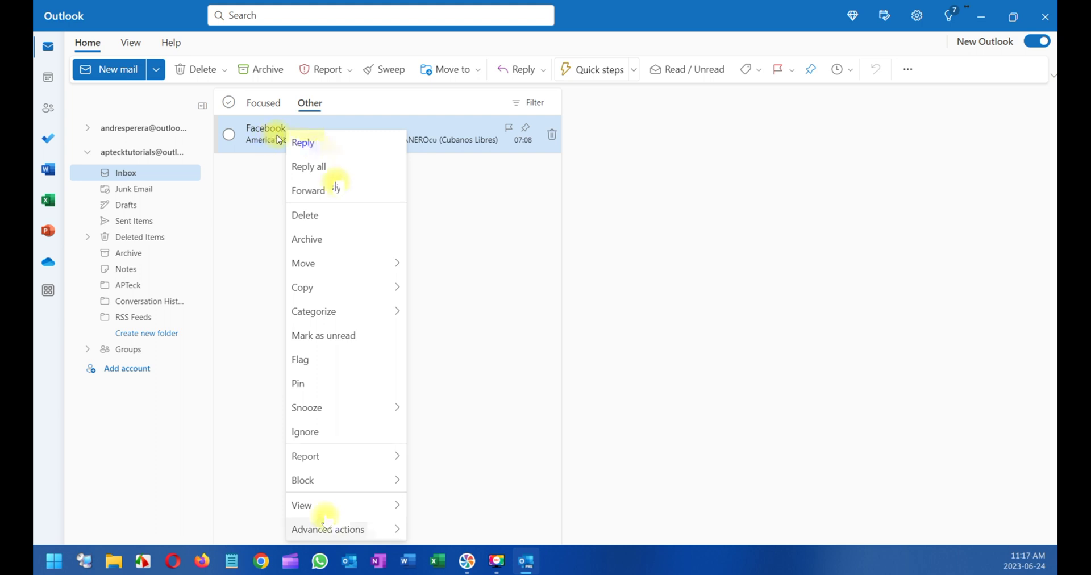
Start a rule for Facebook's messages targeting a newly created 'Facebook' folder.
mouse_move(359, 531)
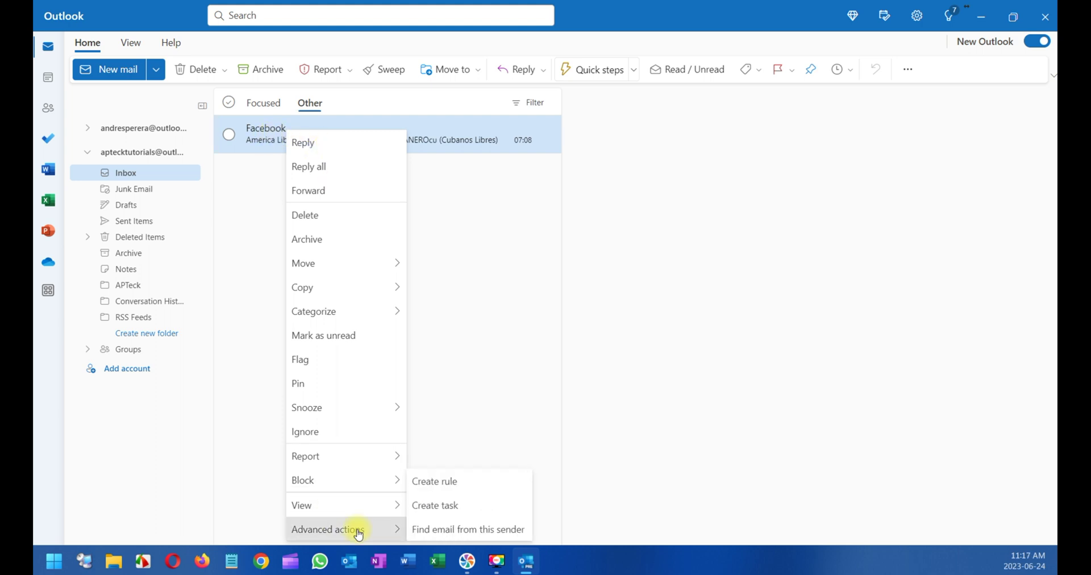
click(476, 490)
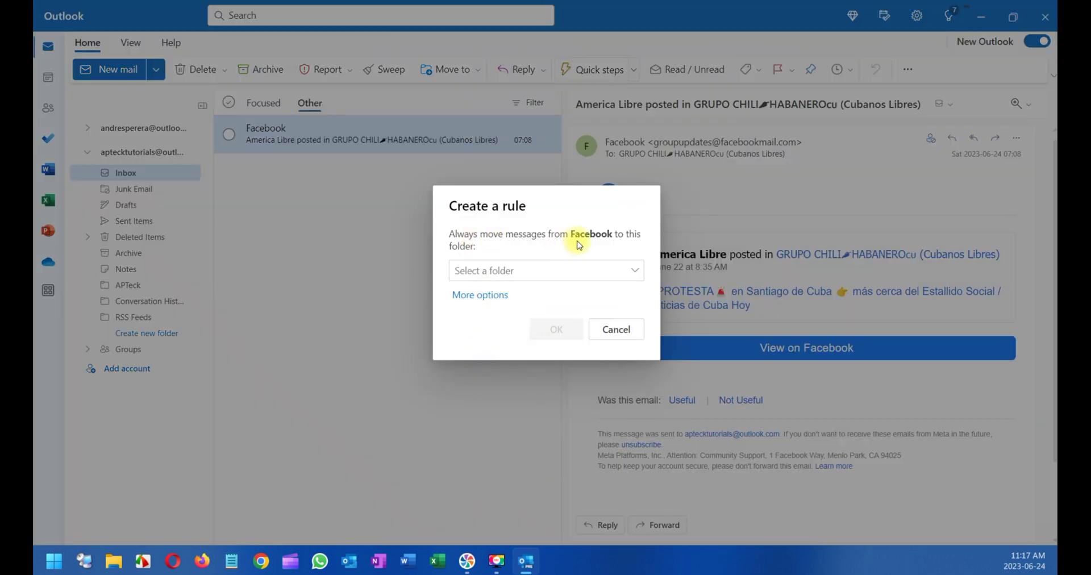
click(542, 270)
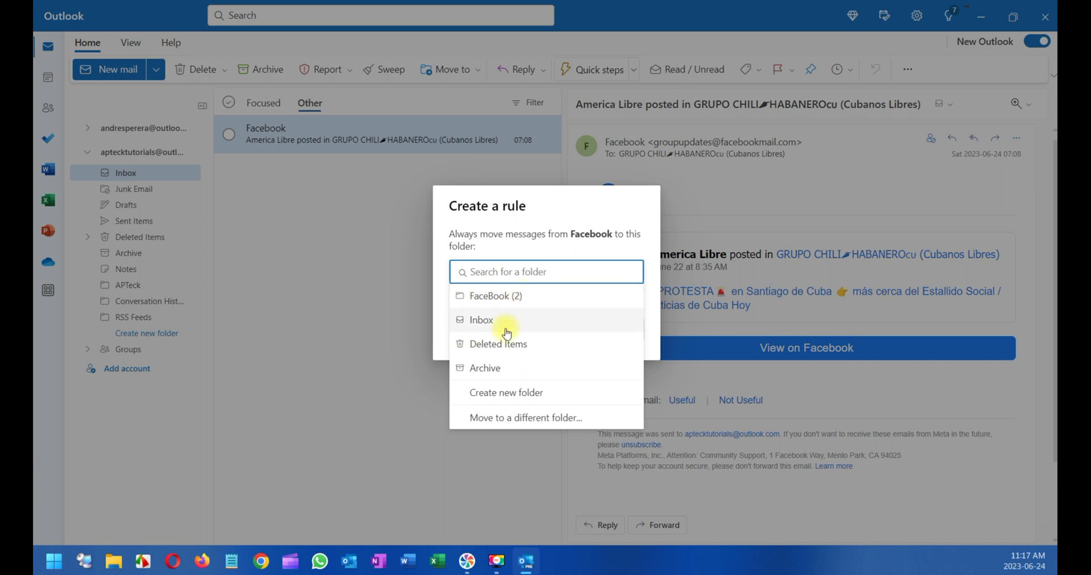
click(513, 397)
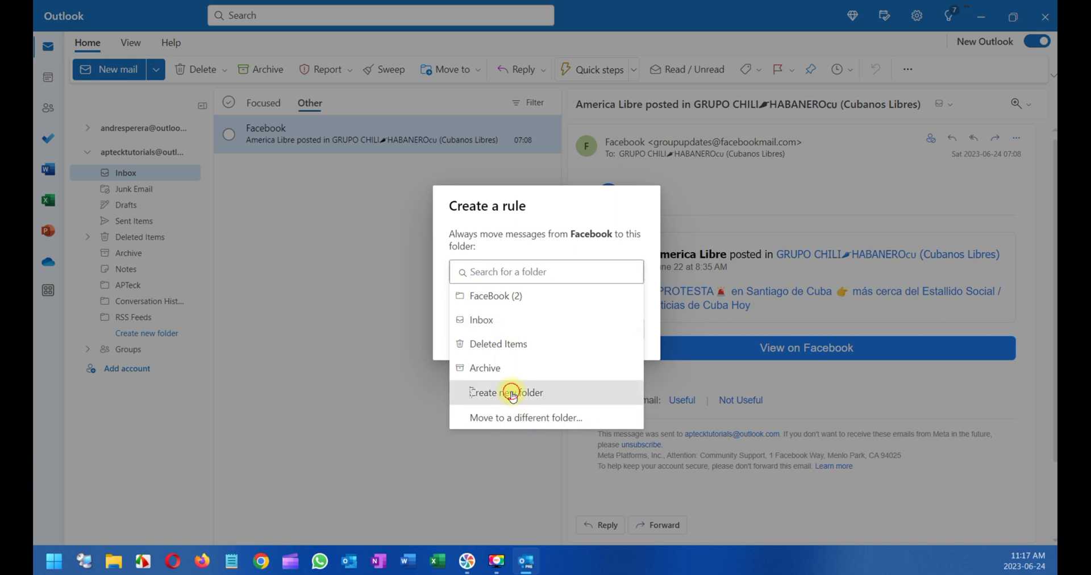
text(Facebook)
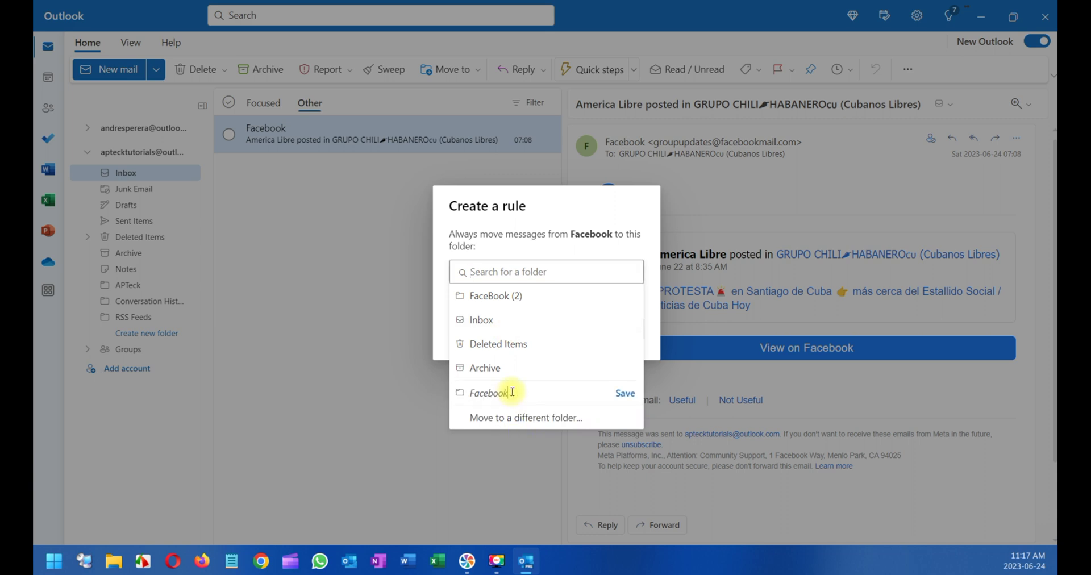
click(632, 396)
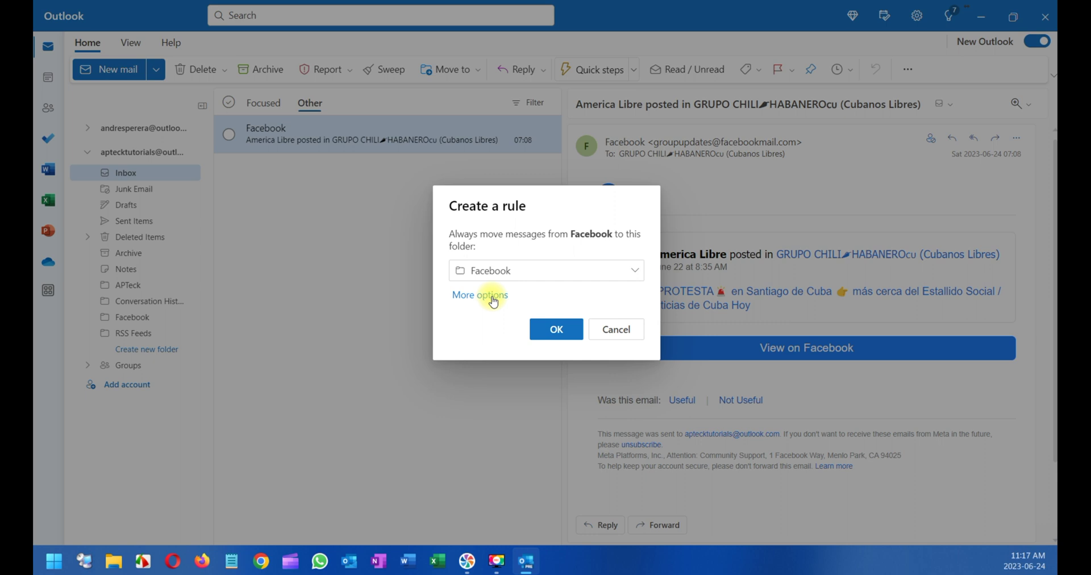
Save the Facebook rule, run it on the Inbox now, and check the Facebook folder.
click(547, 334)
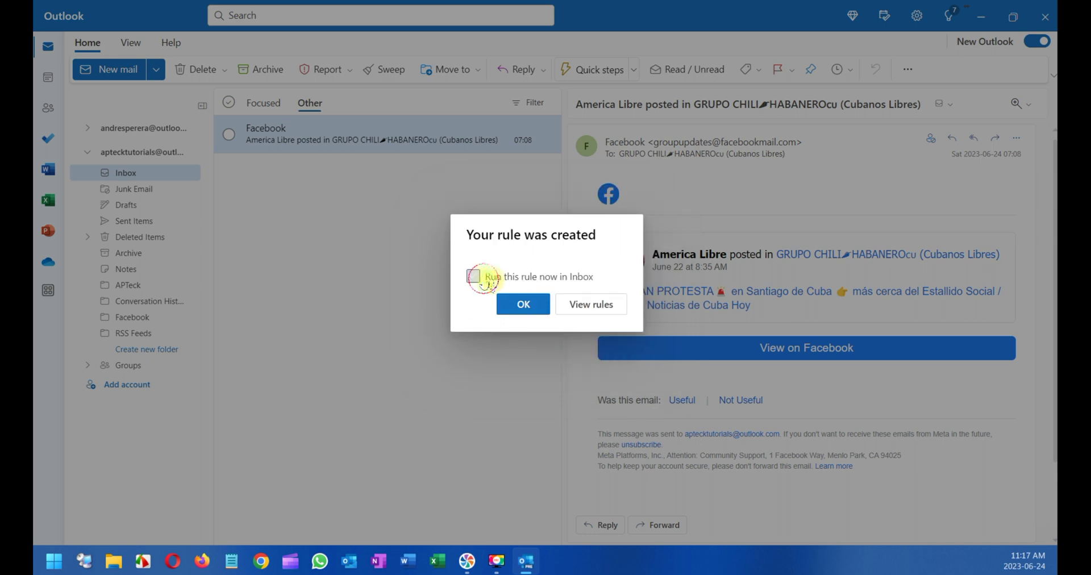
click(474, 277)
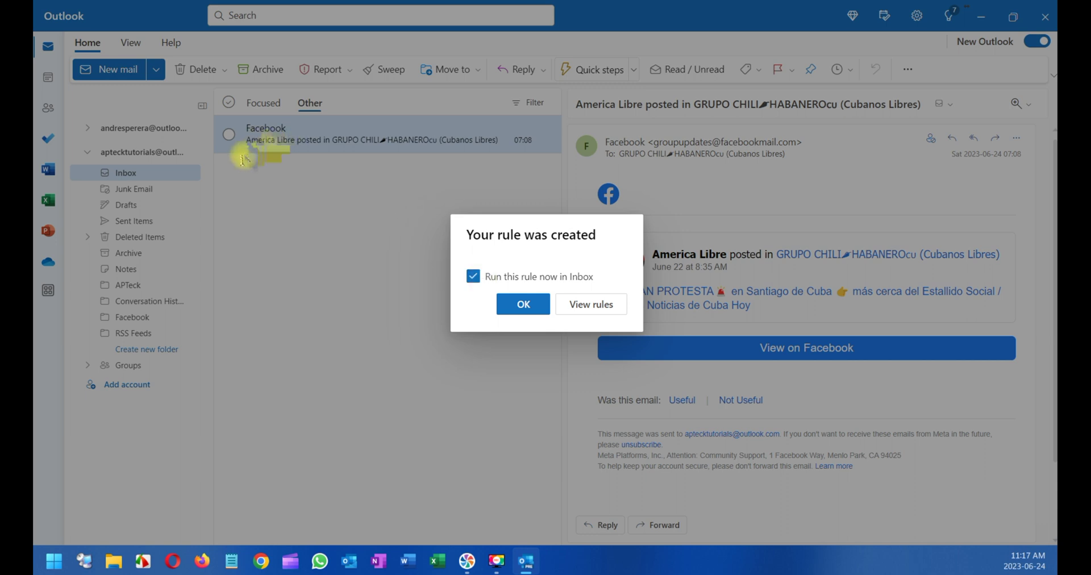
click(521, 310)
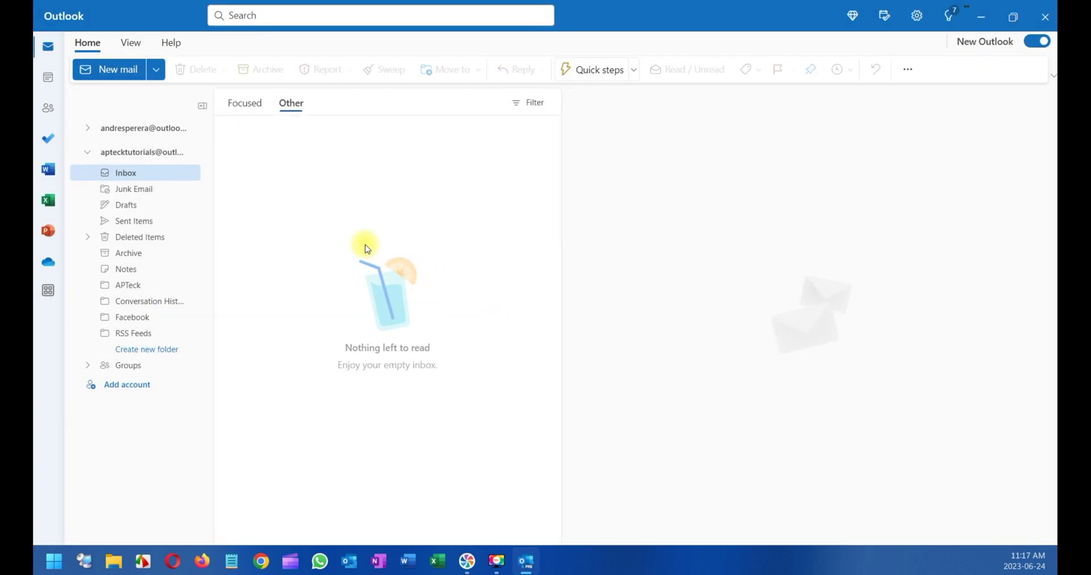
click(134, 318)
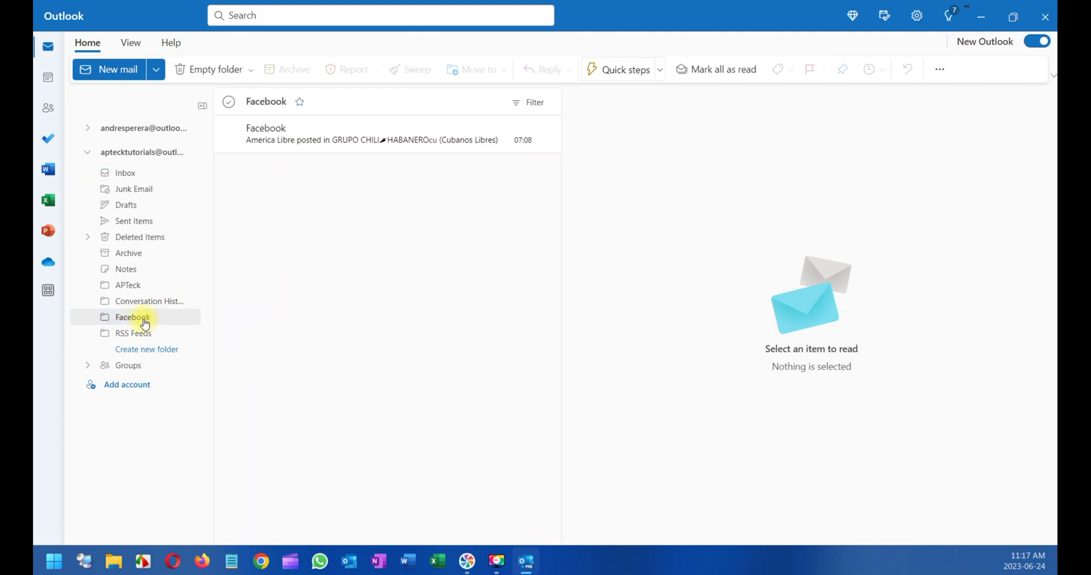
click(127, 172)
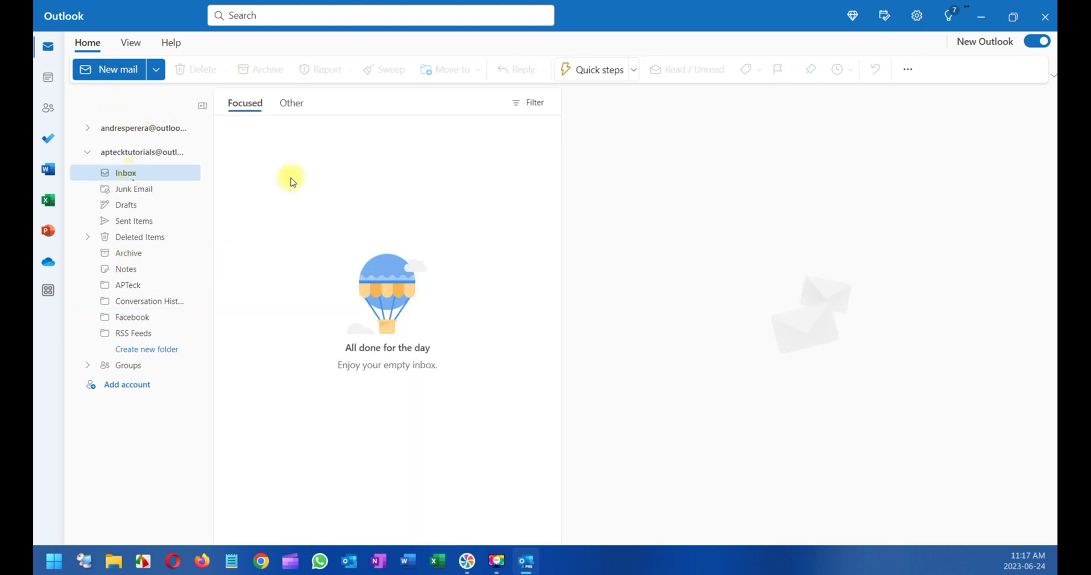
Open Manage quick steps and view the Email accounts, Signatures and Categories settings.
click(635, 70)
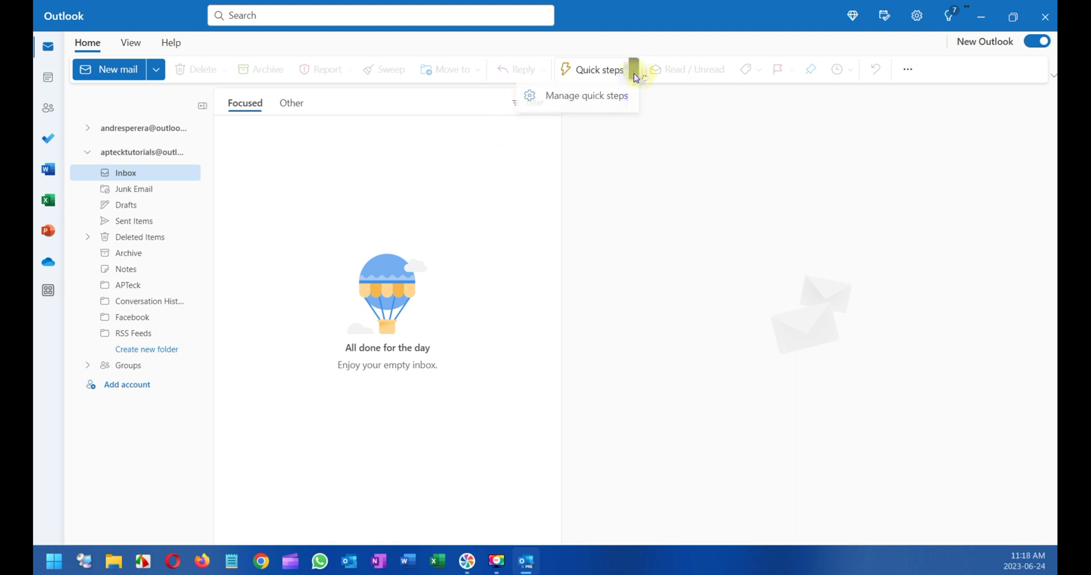
click(598, 101)
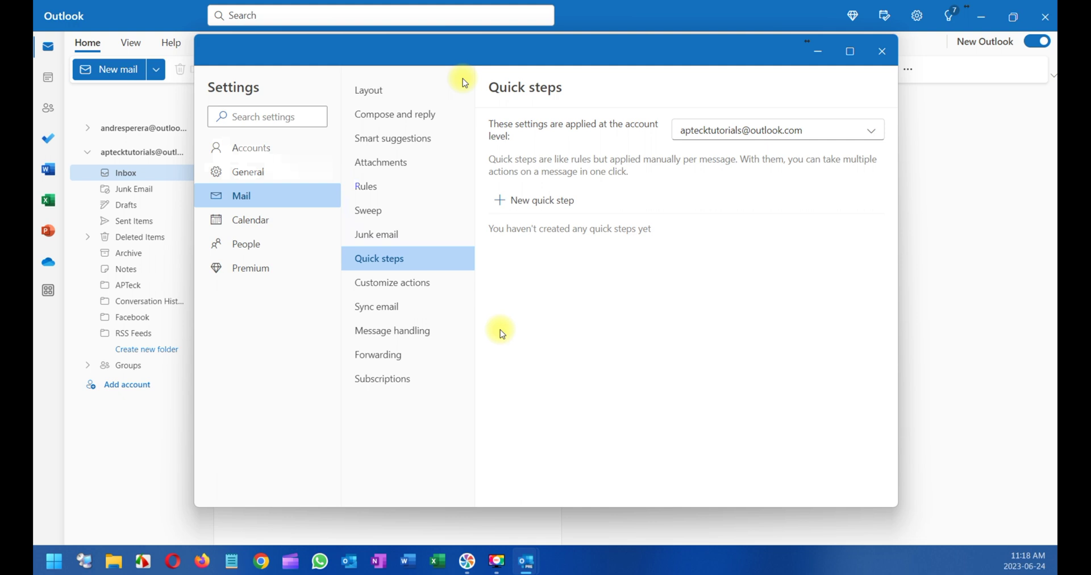
click(243, 147)
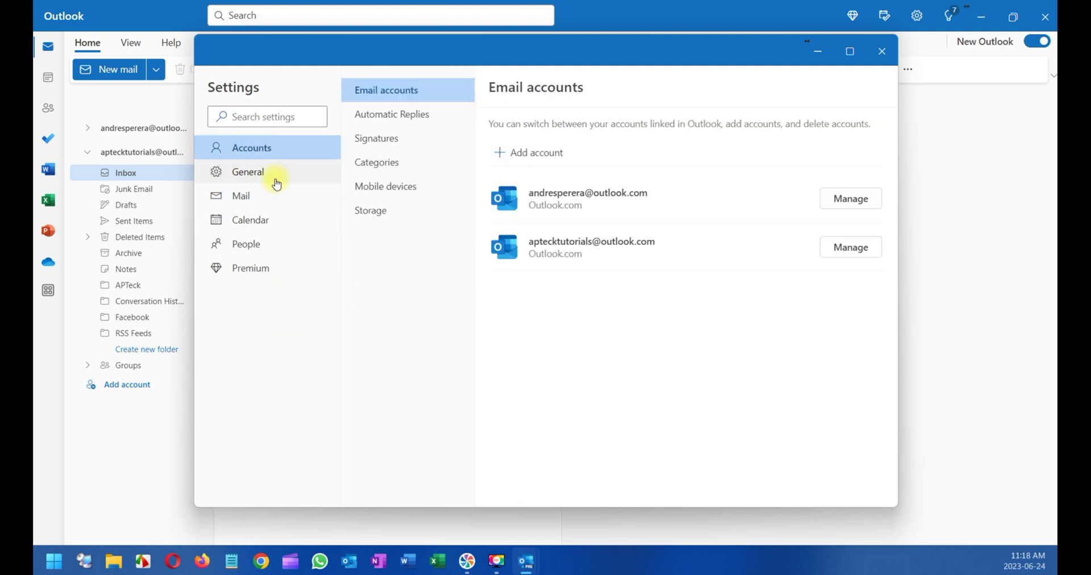
click(395, 139)
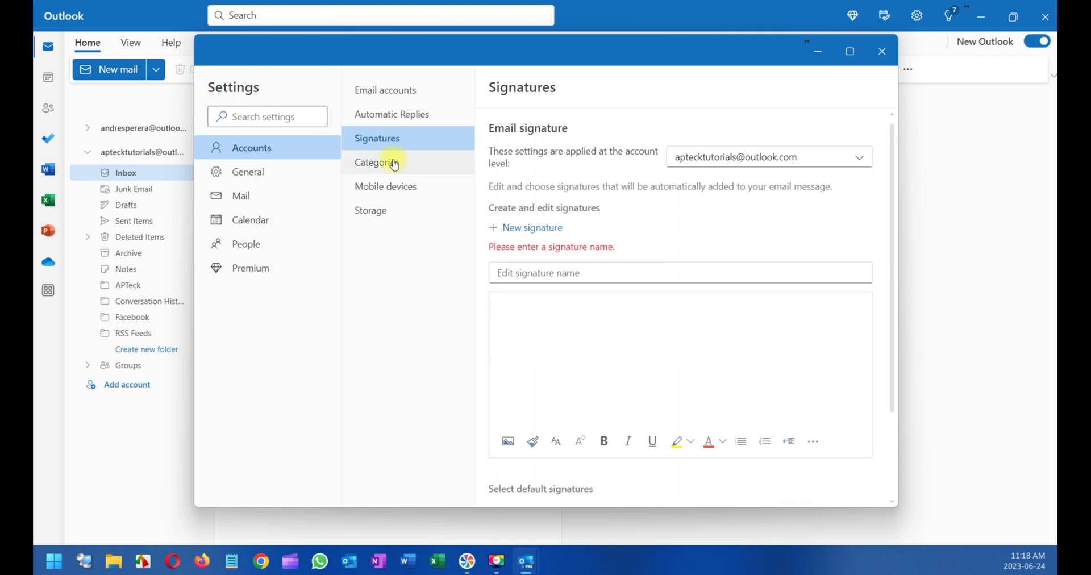
click(374, 162)
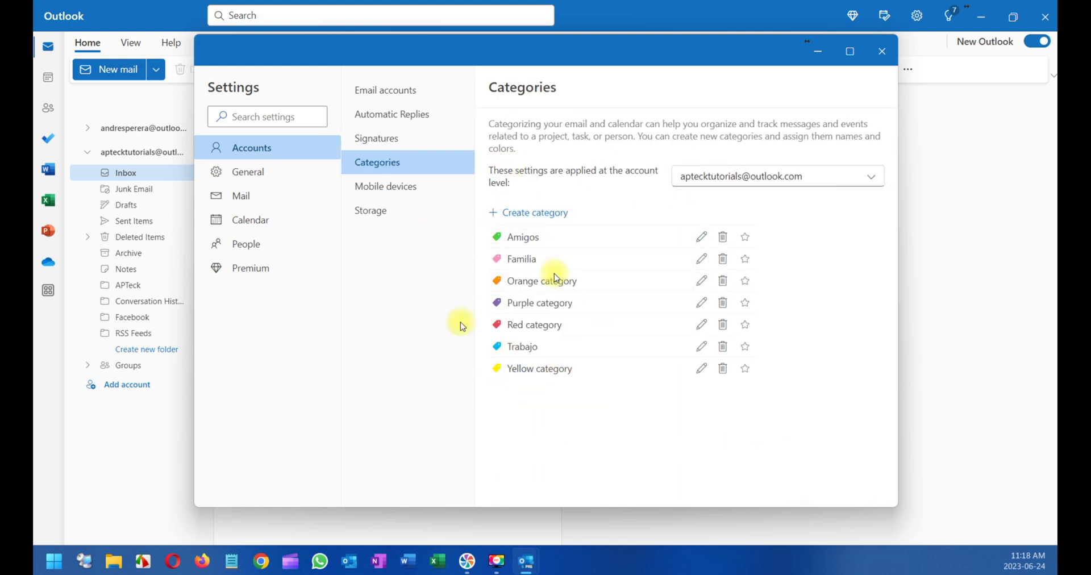
View Automatic replies, Storage, General language and time, and Mail layout settings.
click(410, 117)
click(408, 91)
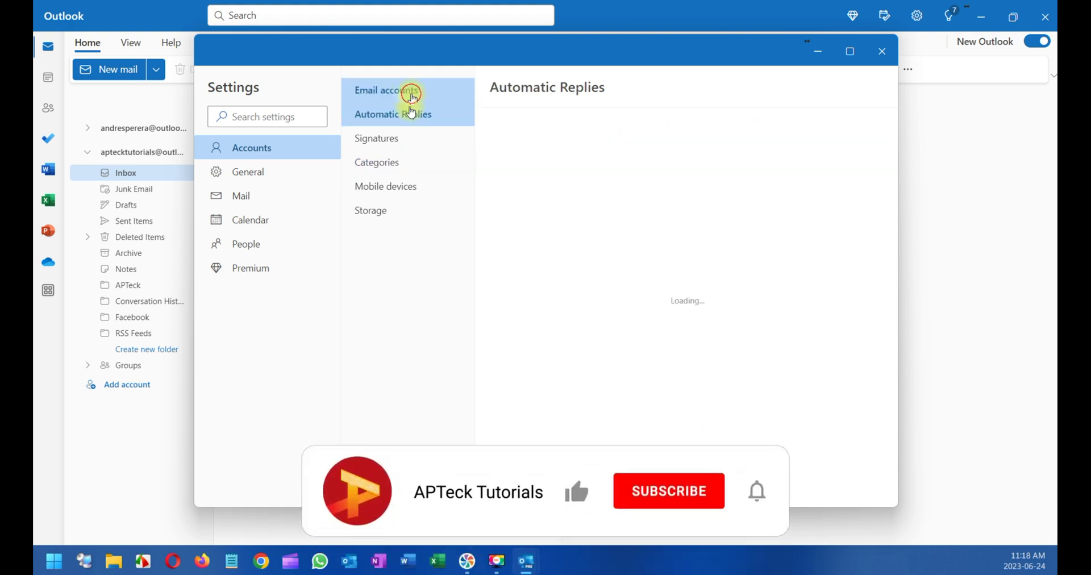
click(387, 215)
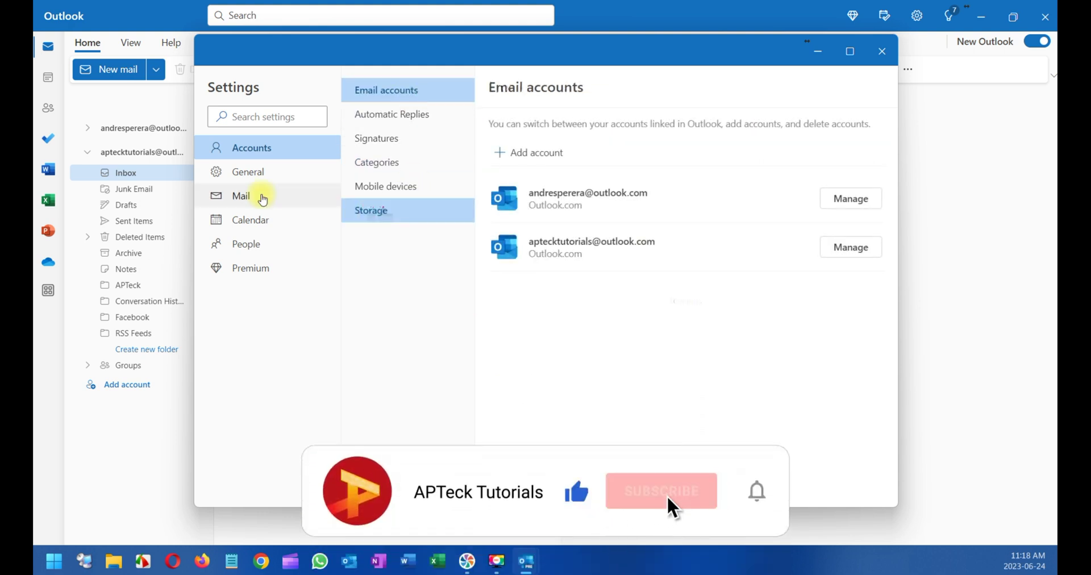
click(256, 172)
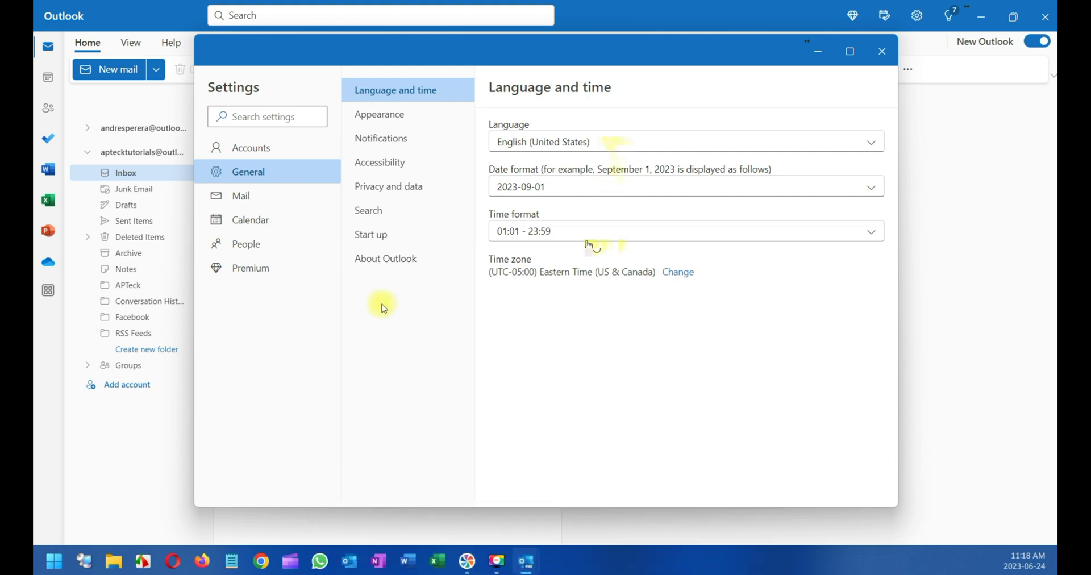
click(275, 195)
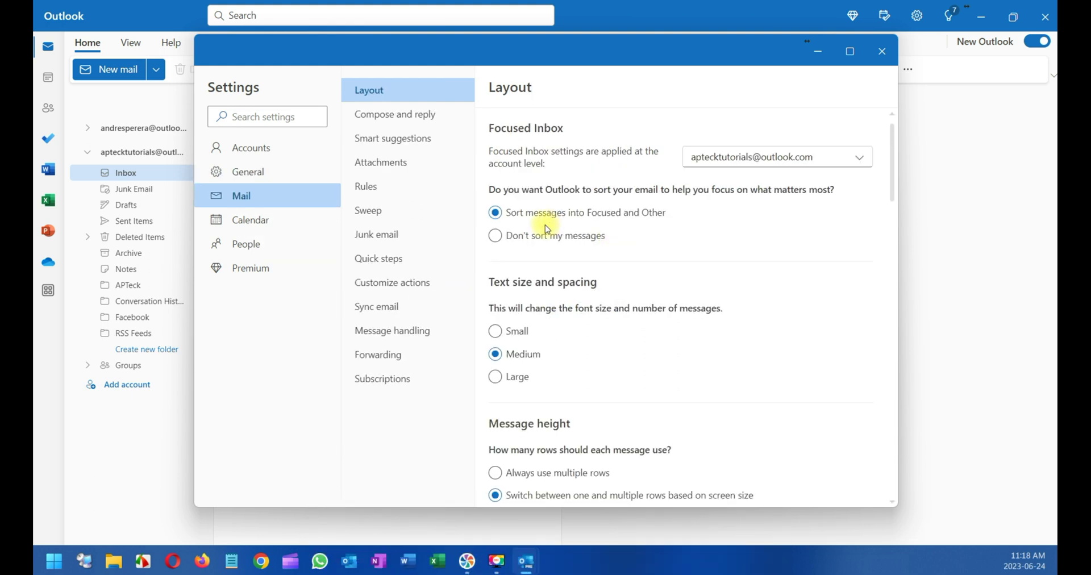
View Compose and reply, Smart suggestions, then the Rules list showing the Facebook rule.
click(427, 121)
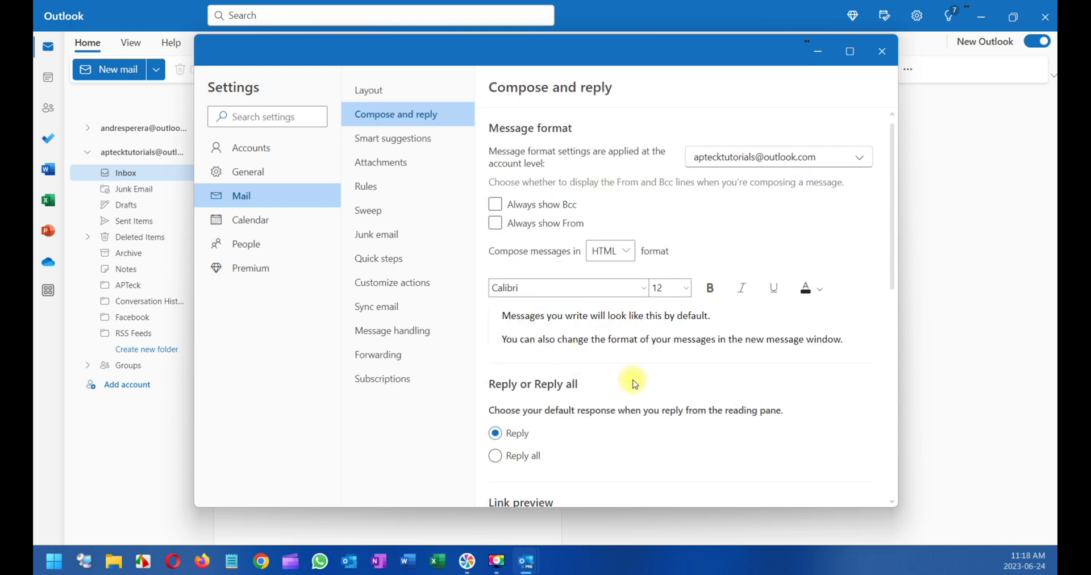
click(388, 143)
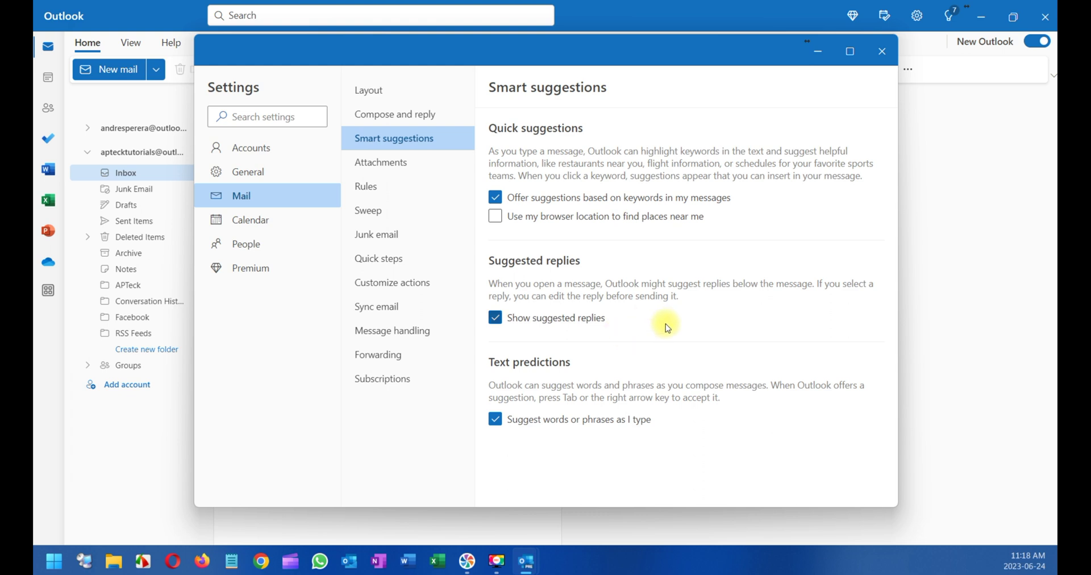
click(379, 193)
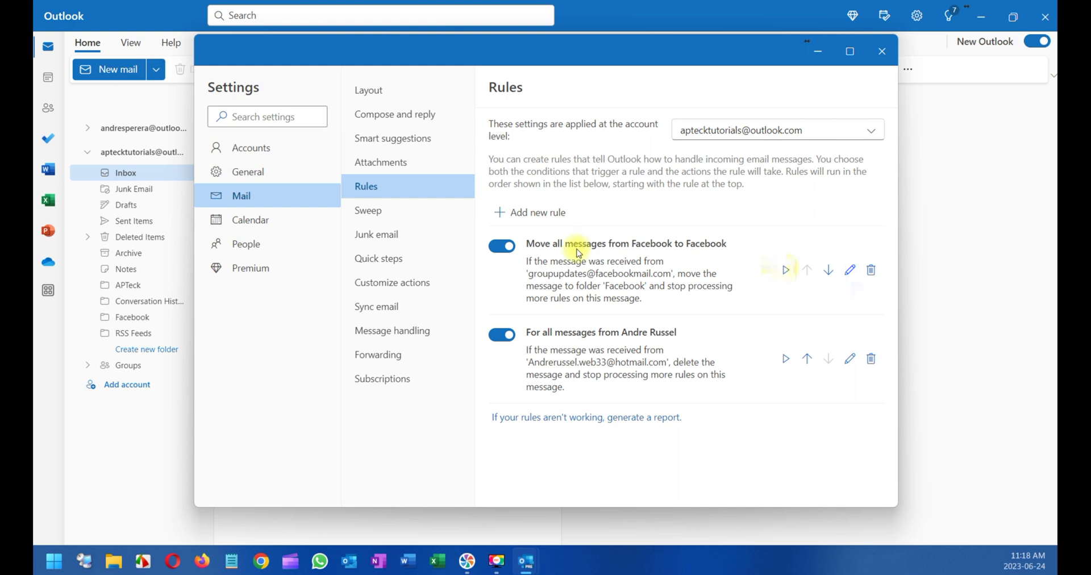
Rename the Facebook rule to 'From Facebook to Facebook'.
click(851, 271)
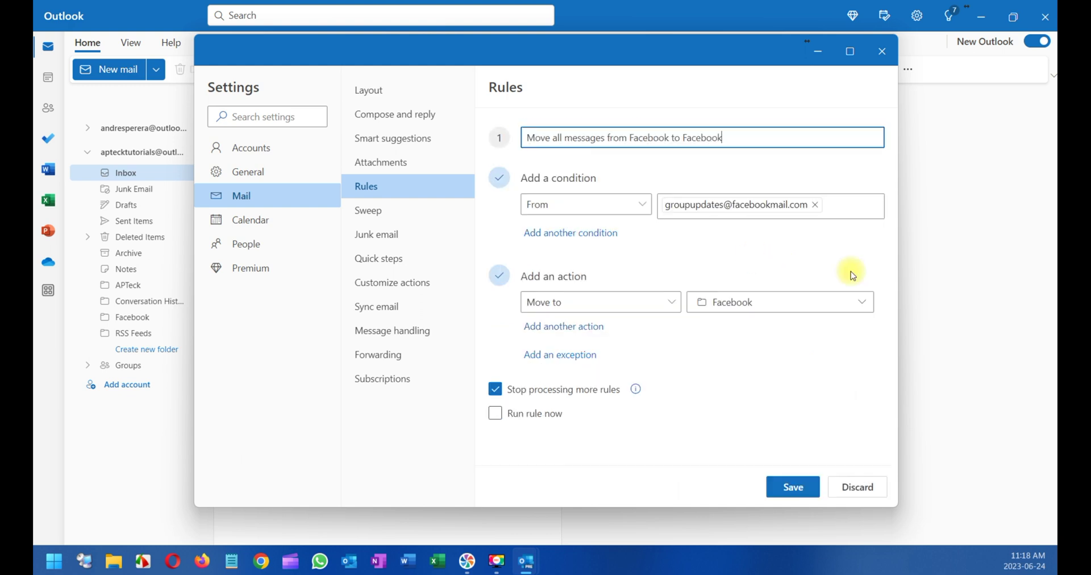
click(597, 137)
click(607, 137)
drag(607, 136, 309, 135)
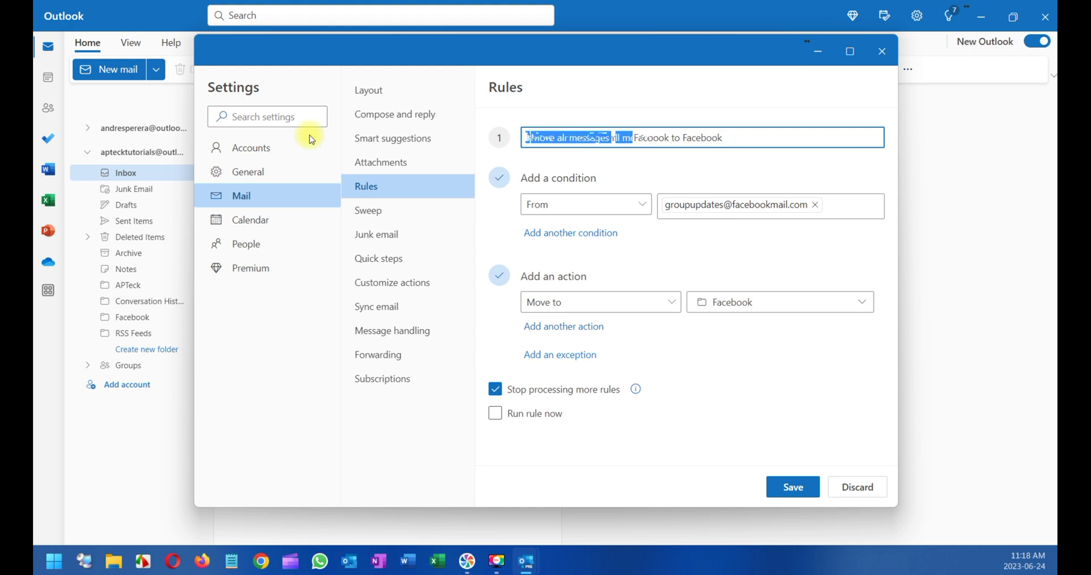
text(From)
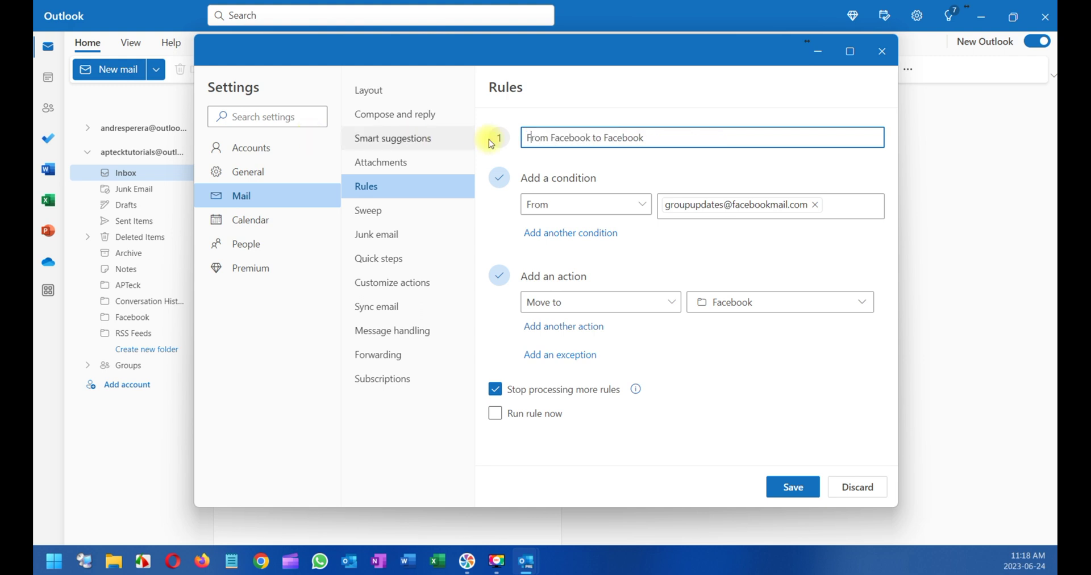
Save the renamed rule, run it on existing messages, and open General language and time.
click(784, 484)
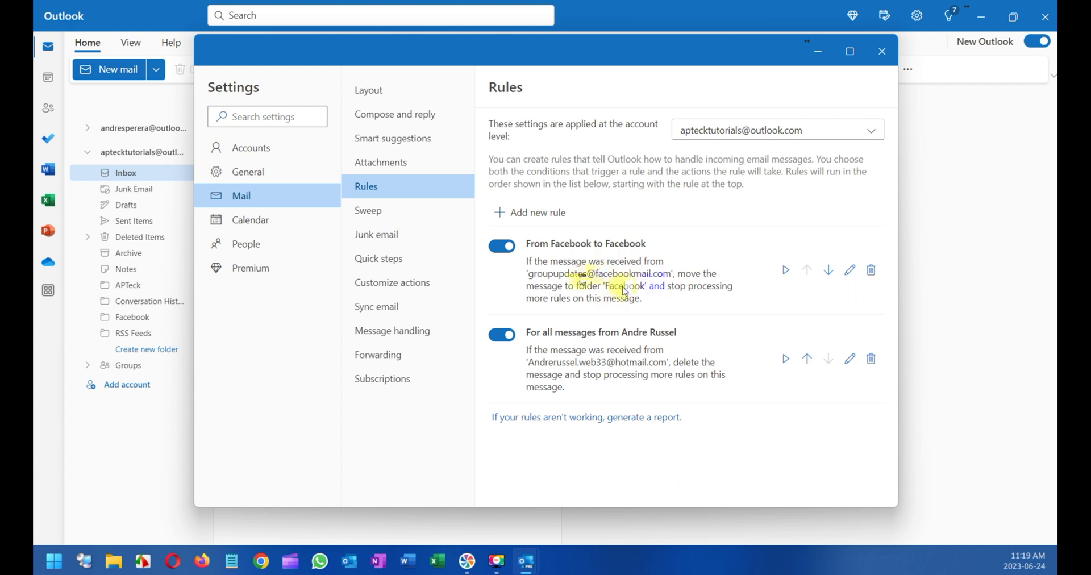
click(788, 272)
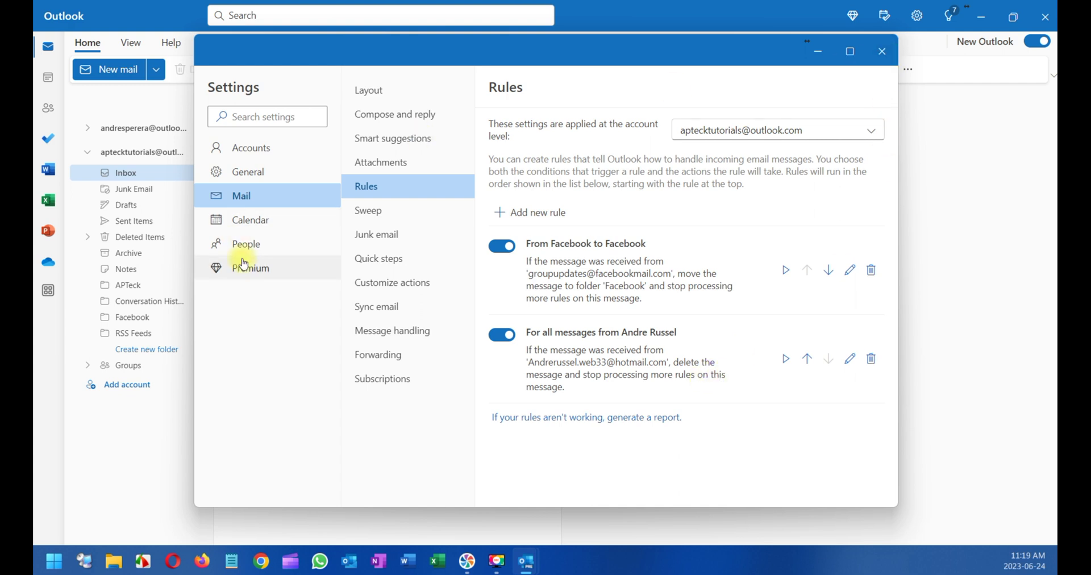
click(244, 222)
Glance at the General language and time settings, then close Settings.
click(246, 149)
click(255, 174)
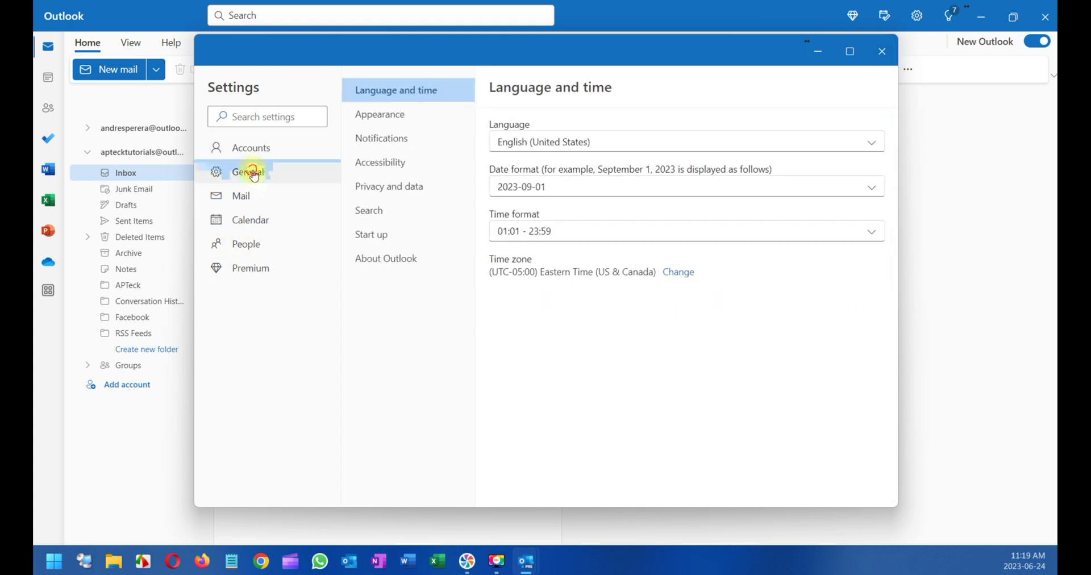
click(884, 51)
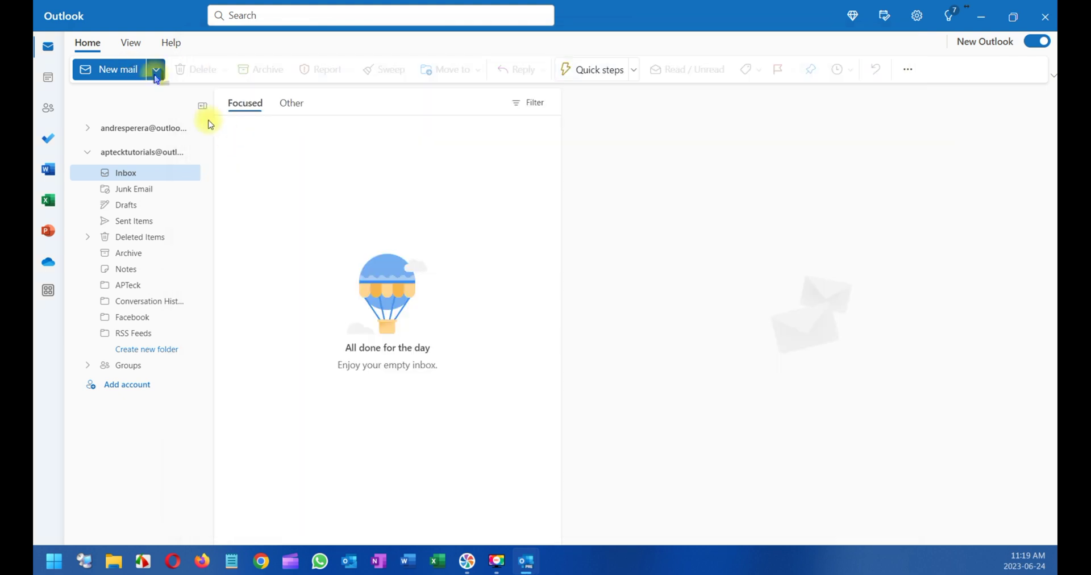
Start a new mail message and close it blank so it saves to Drafts, then show the View options.
click(156, 70)
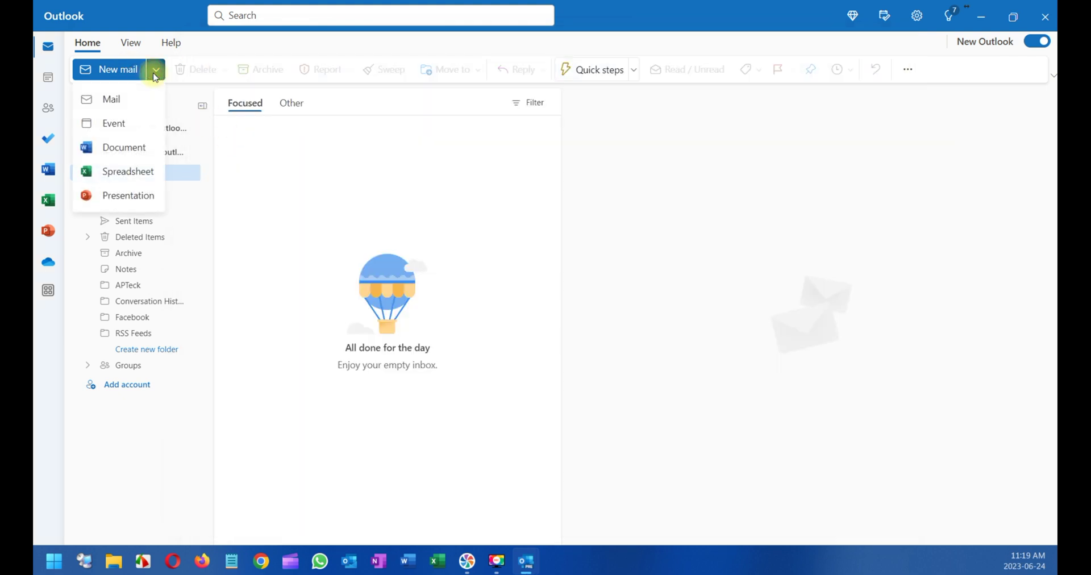
click(117, 108)
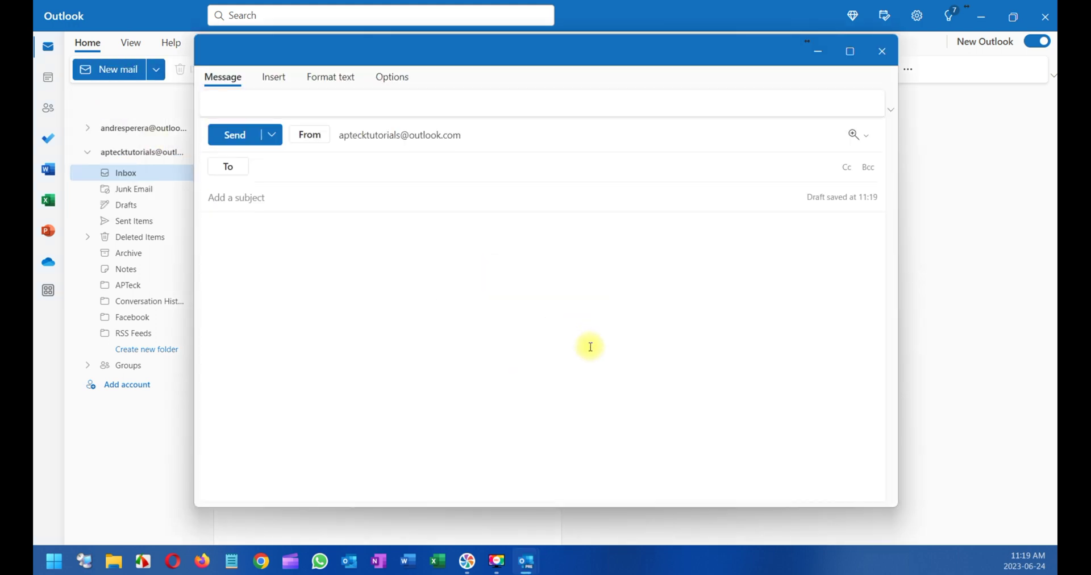
click(882, 51)
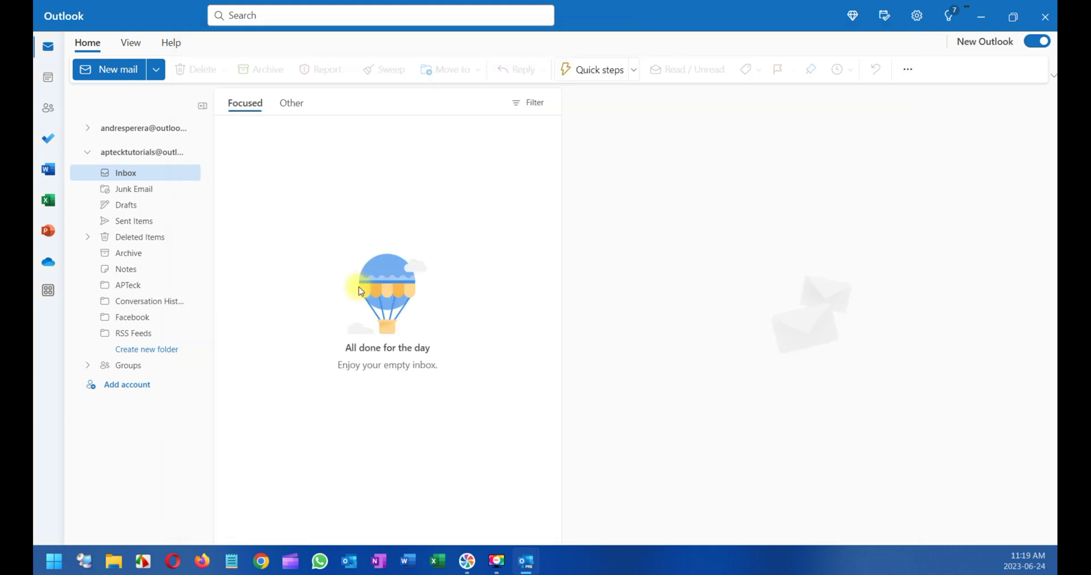
click(130, 43)
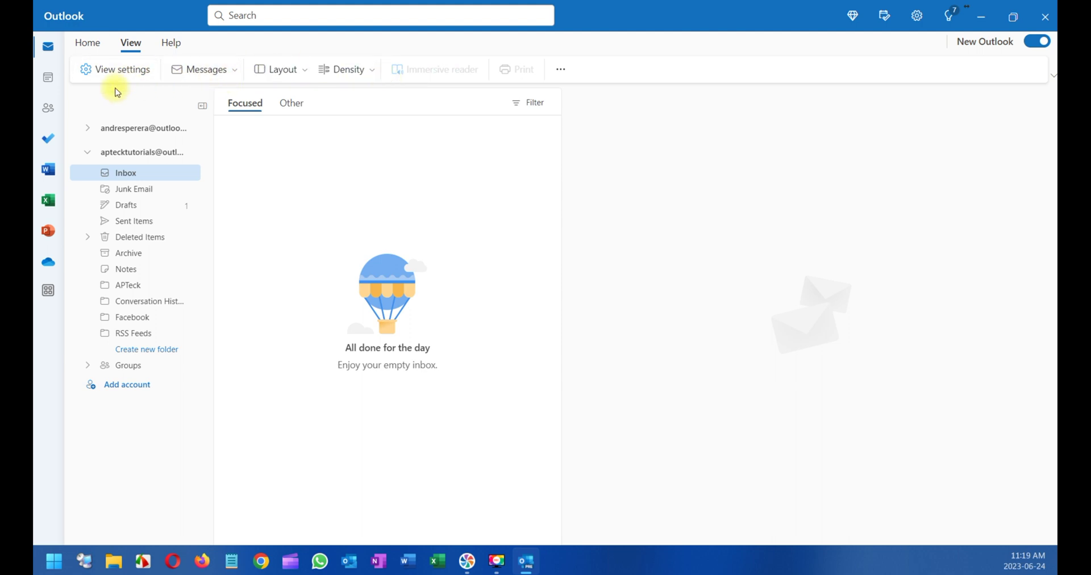
From the Home tab, open the Facebook group-update email in the Facebook folder and show its Report options.
click(88, 44)
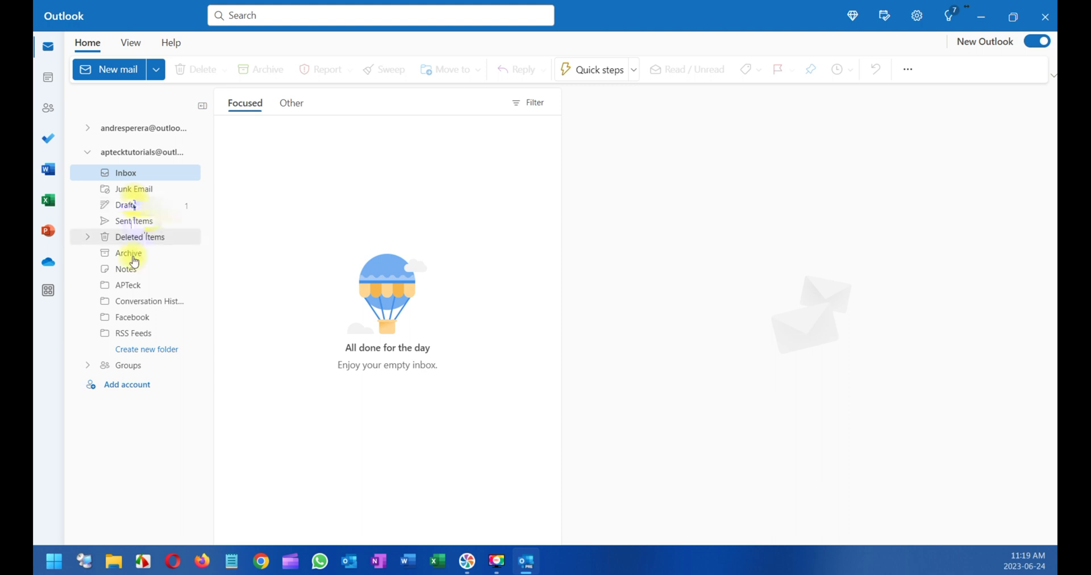
click(134, 317)
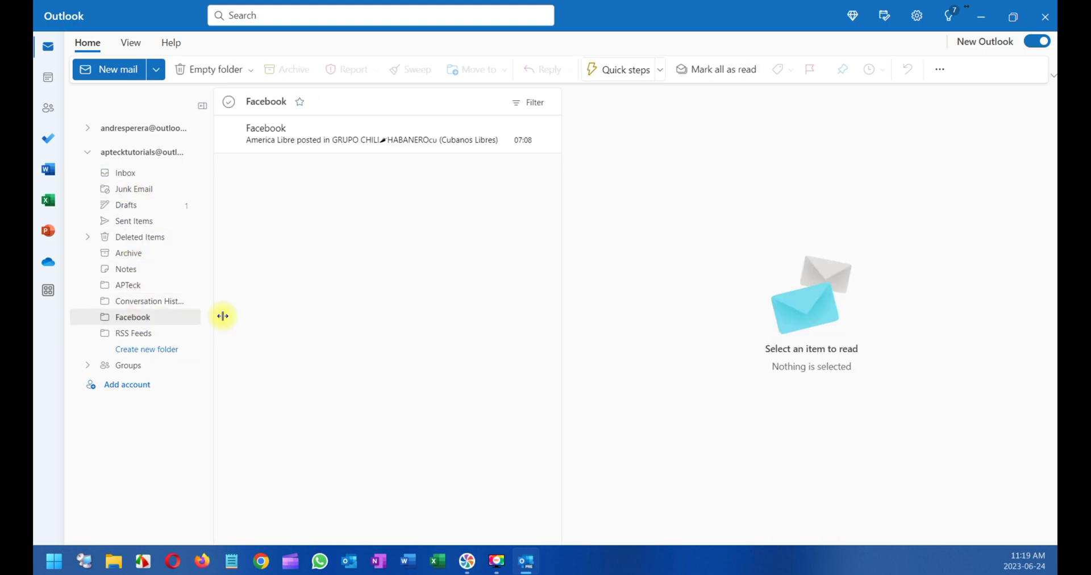
click(290, 144)
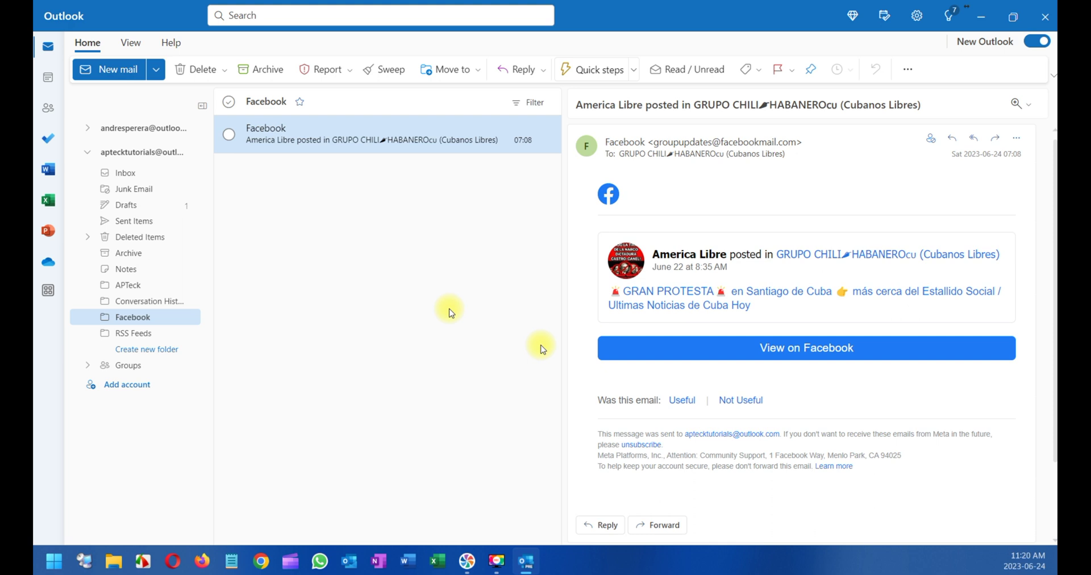
click(350, 70)
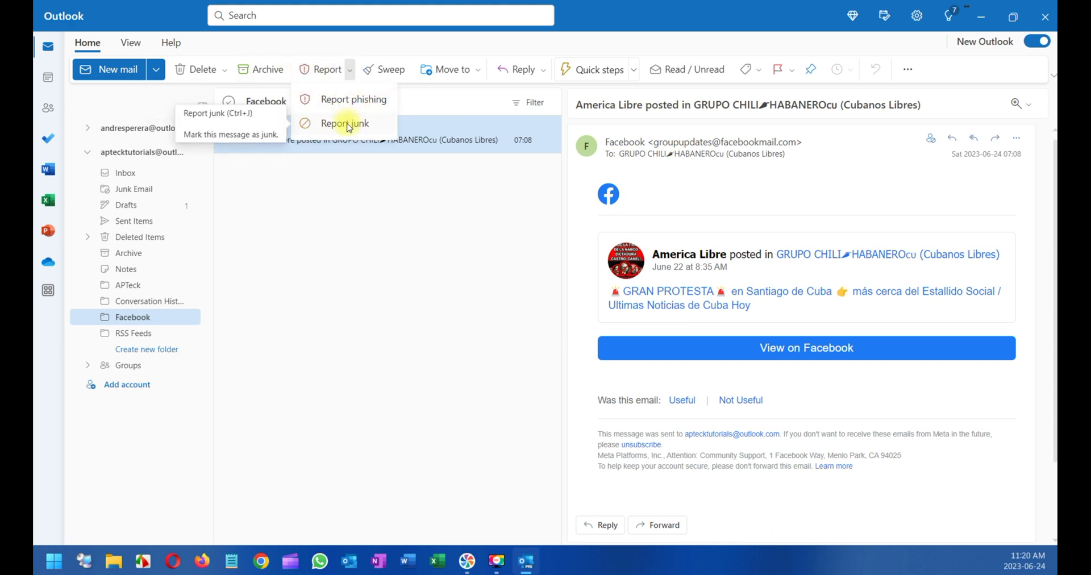
click(290, 188)
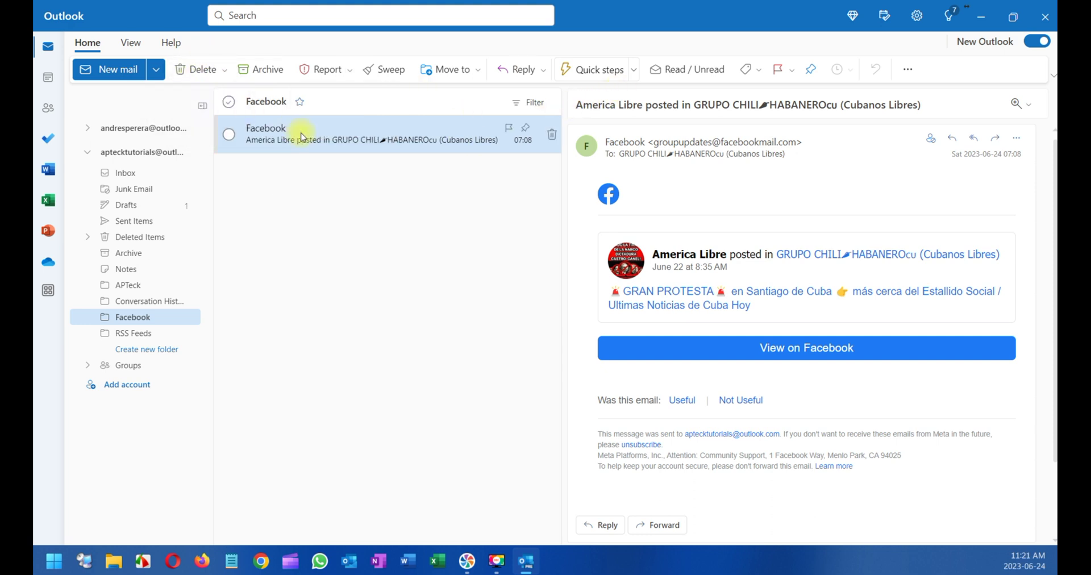
click(134, 174)
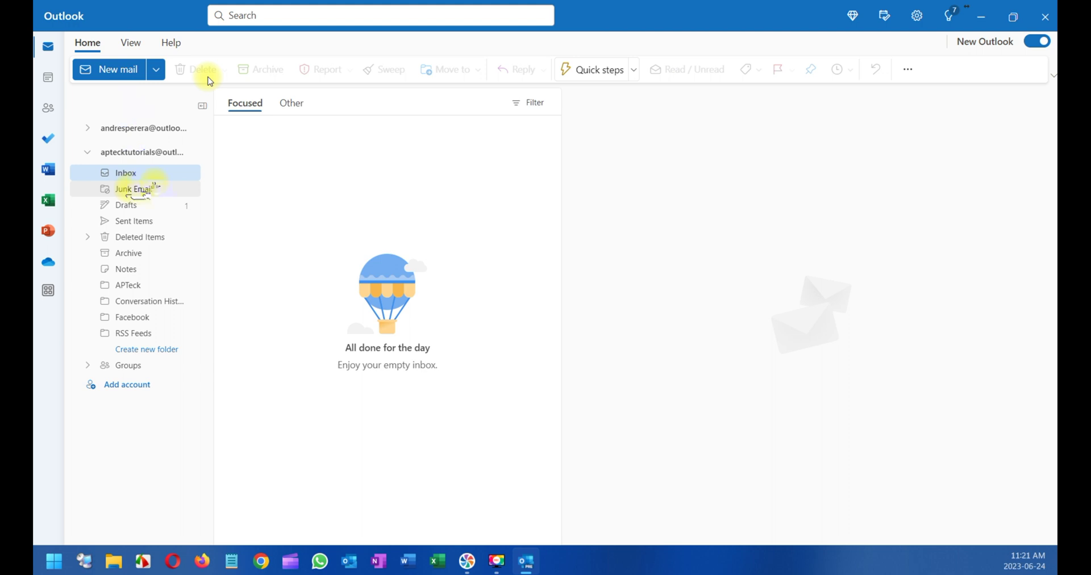
click(292, 103)
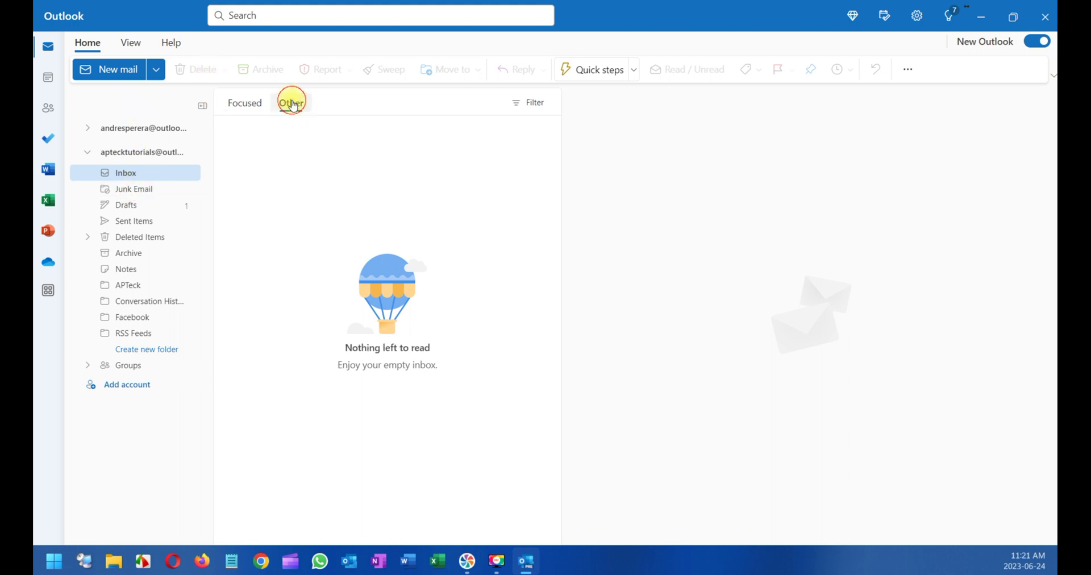
click(148, 205)
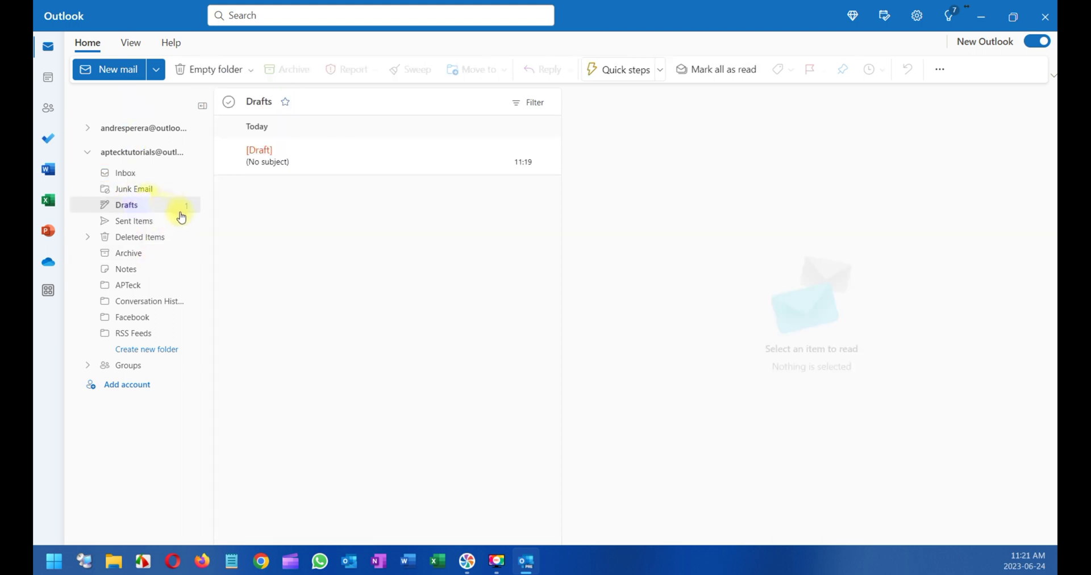
click(144, 316)
click(277, 140)
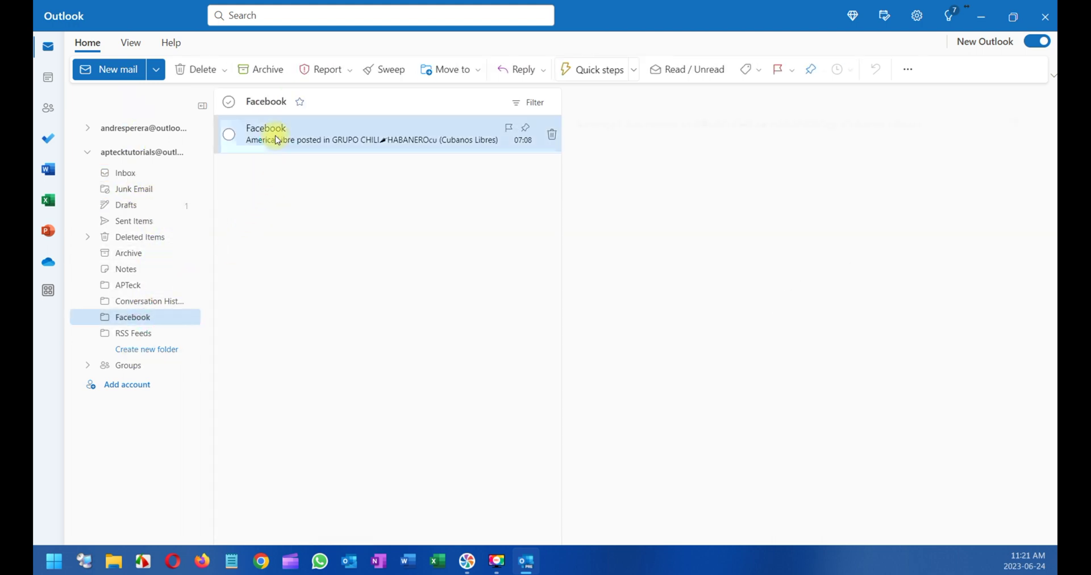
click(225, 69)
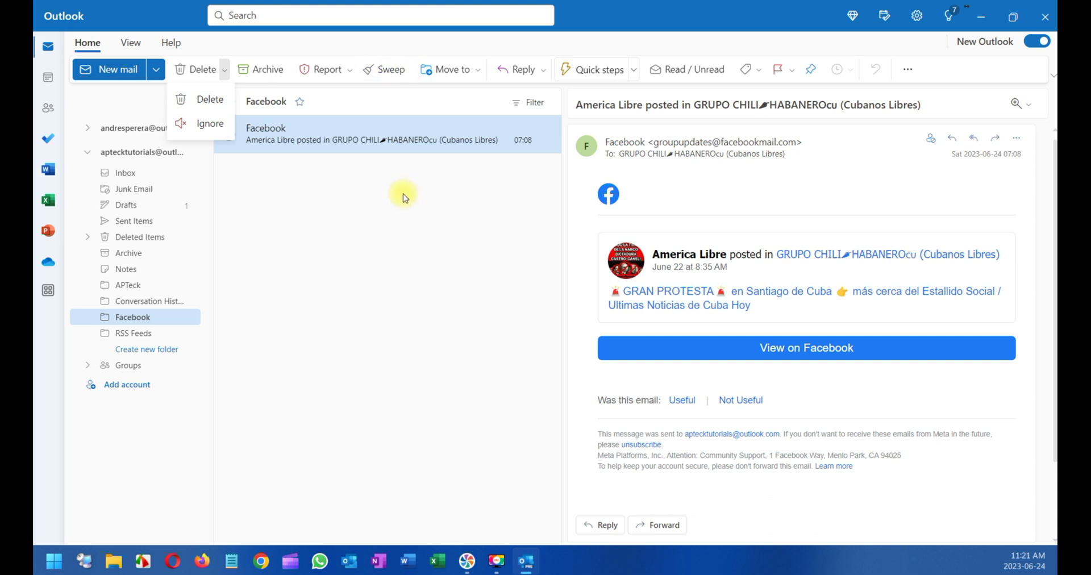
click(477, 70)
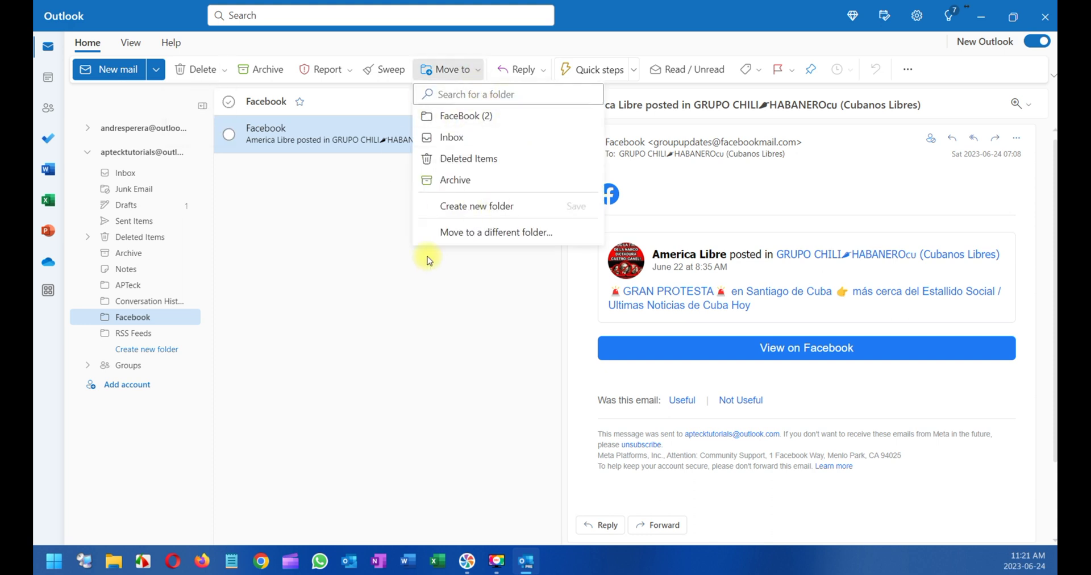
click(607, 105)
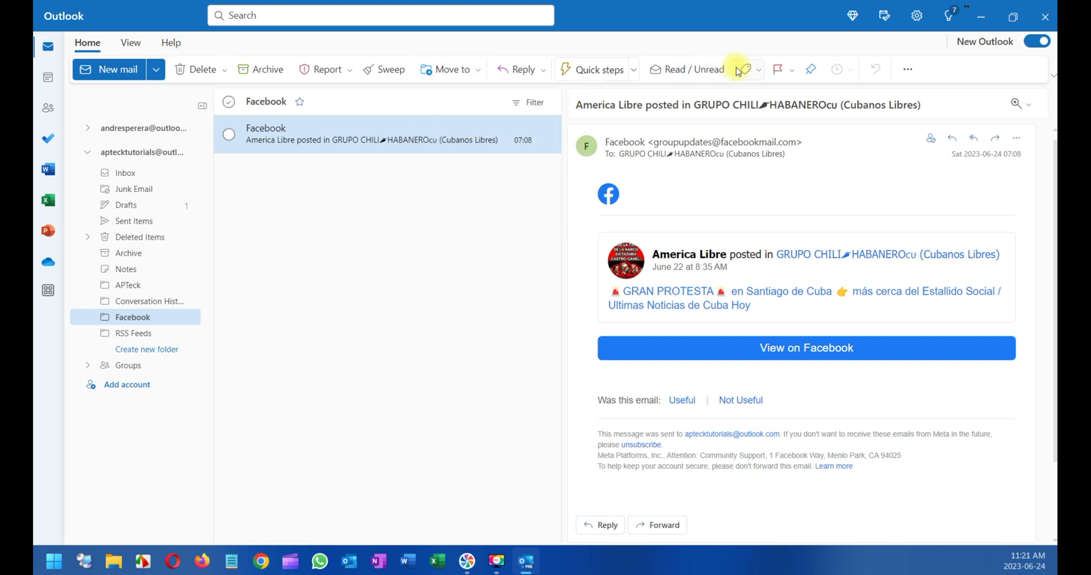